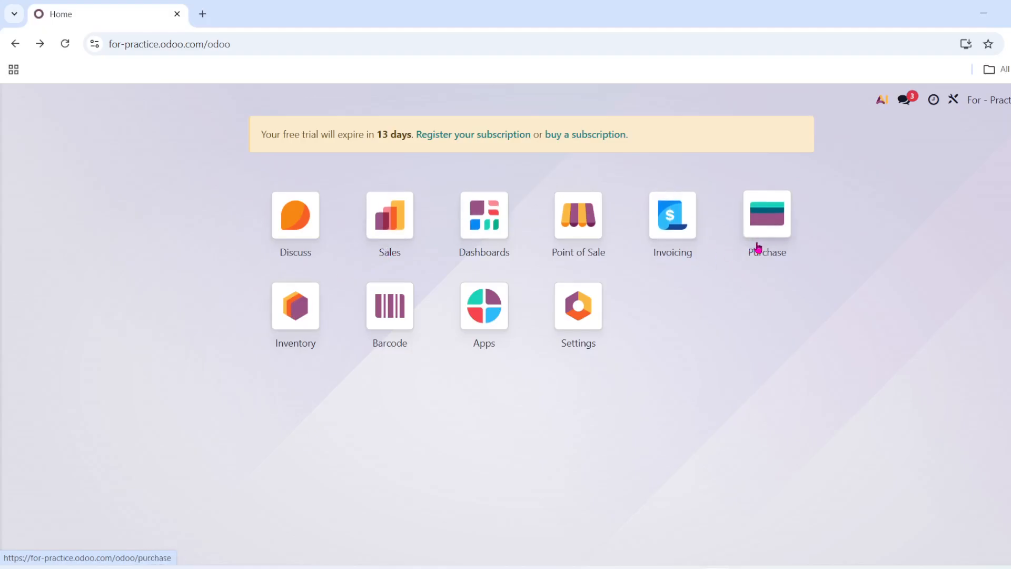
# - Open the Purchase app from the home screen
pyautogui.scroll(5, 757, 247)
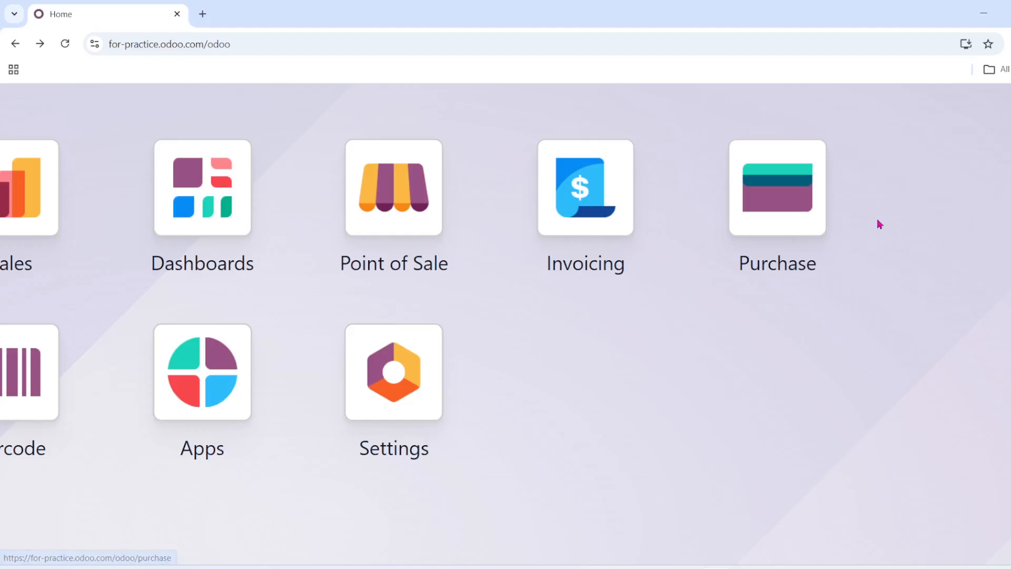
pyautogui.scroll(-5, 879, 224)
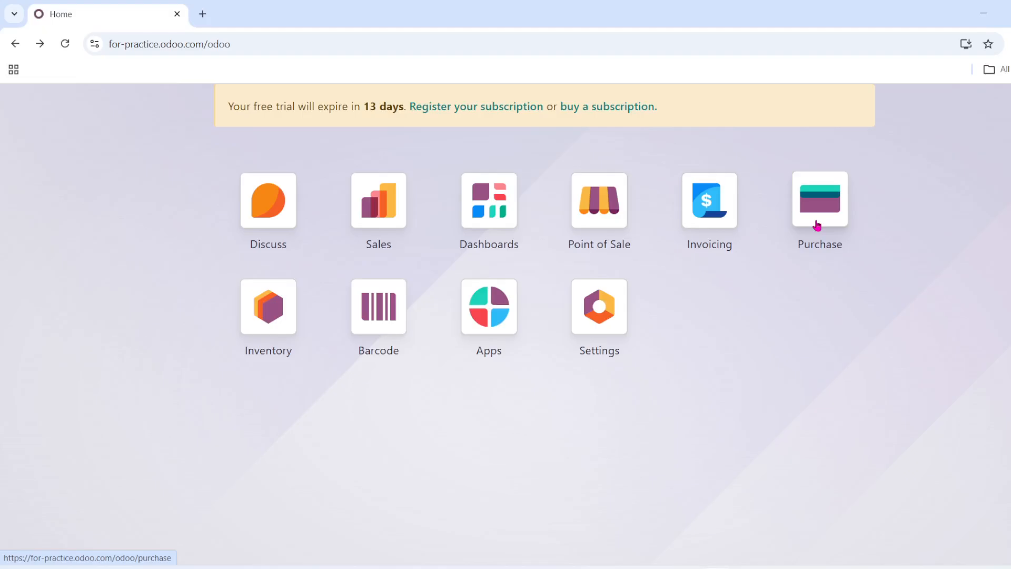
pyautogui.scroll(5, 816, 225)
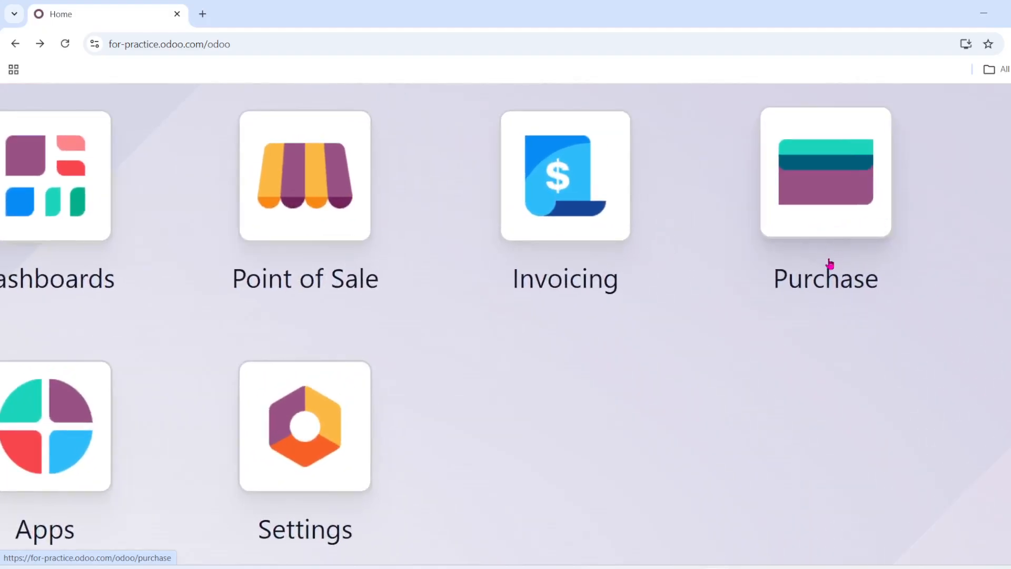
pyautogui.scroll(-3, 846, 275)
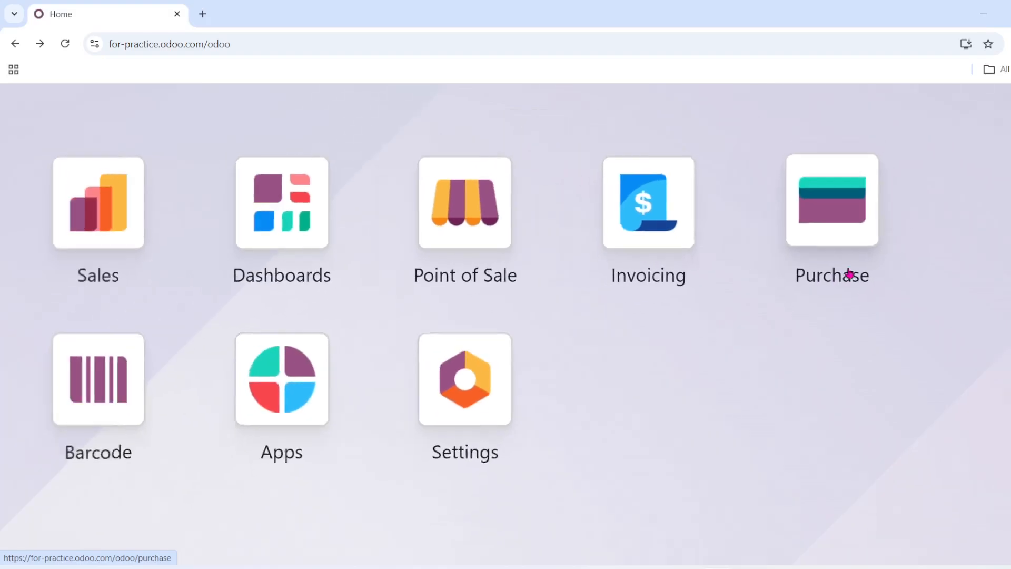
pyautogui.scroll(-2, 849, 274)
pyautogui.click(849, 204)
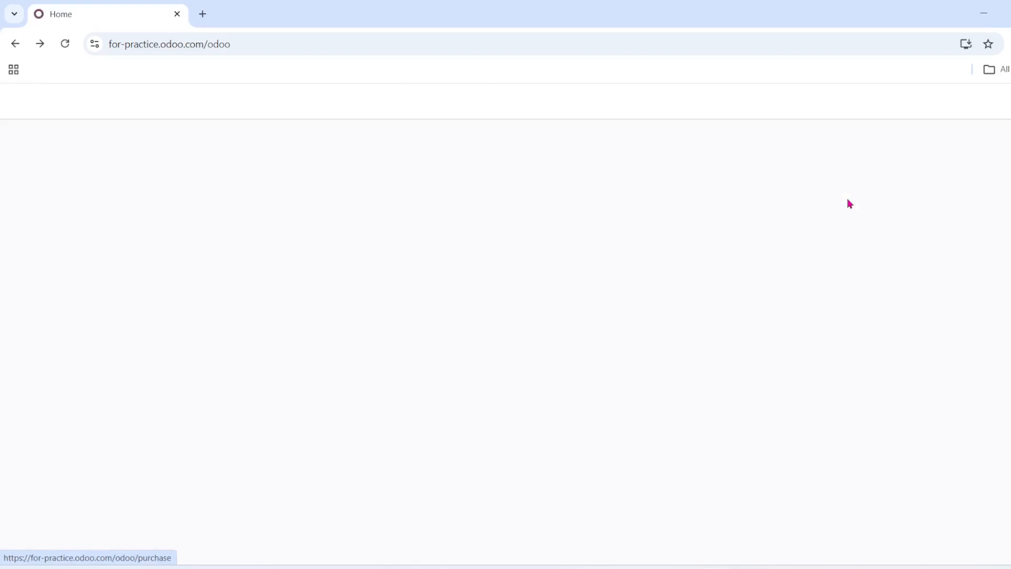
pyautogui.scroll(-1, 849, 203)
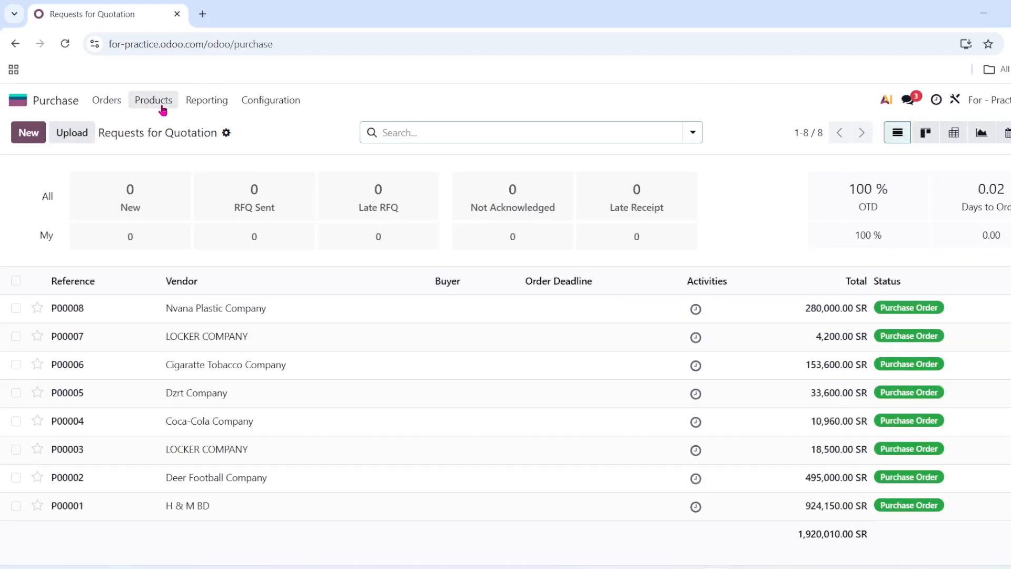
# - Open the list of purchase products
pyautogui.scroll(5, 163, 110)
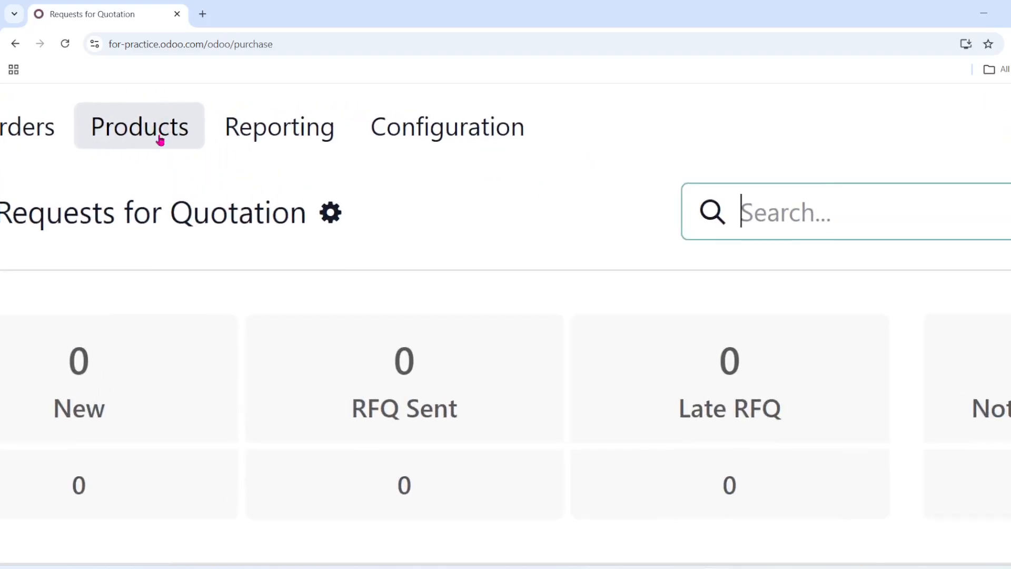
pyautogui.scroll(-1, 161, 140)
pyautogui.scroll(-2, 160, 139)
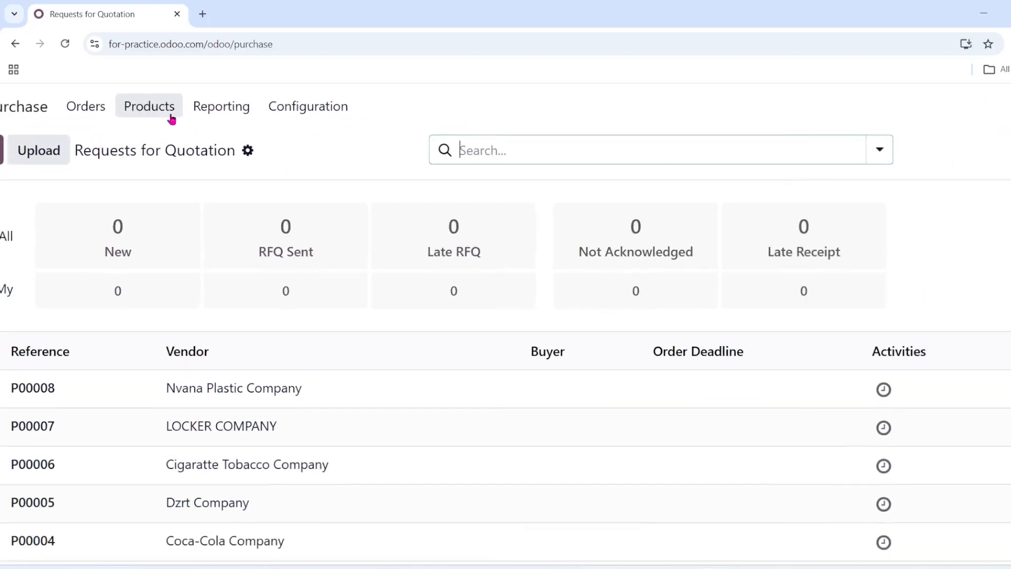
pyautogui.scroll(-2, 170, 120)
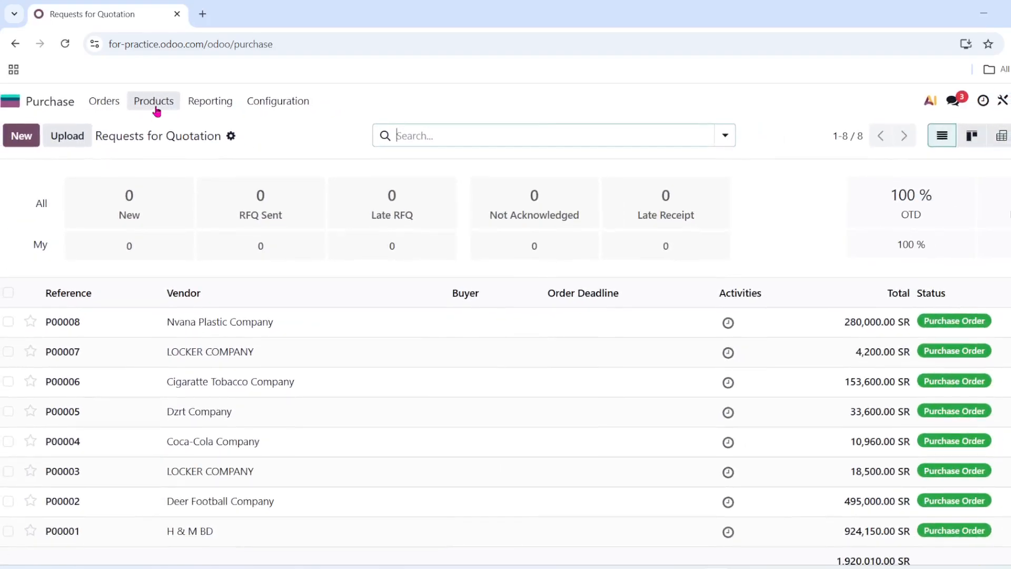
pyautogui.click(156, 110)
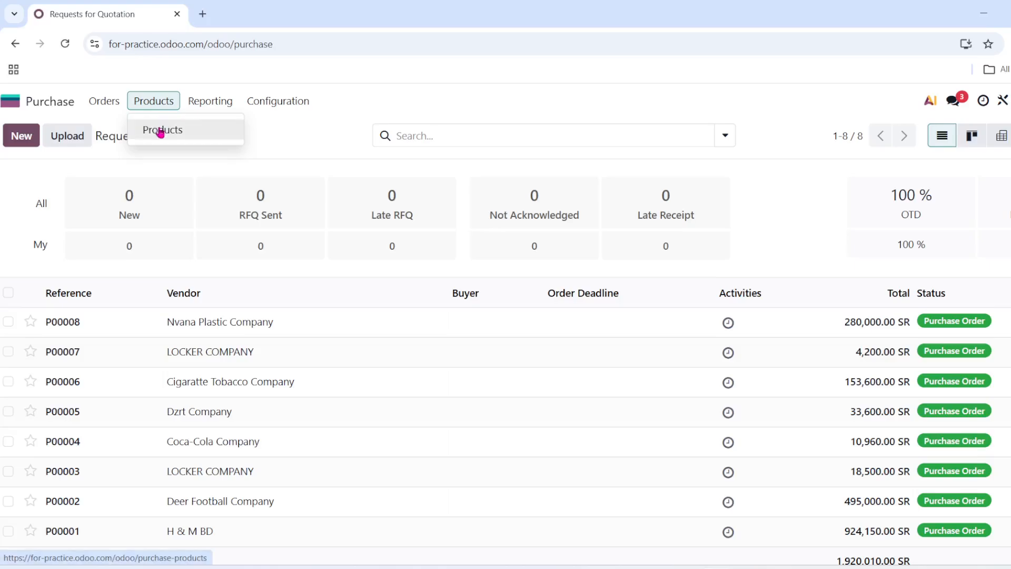
pyautogui.click(161, 132)
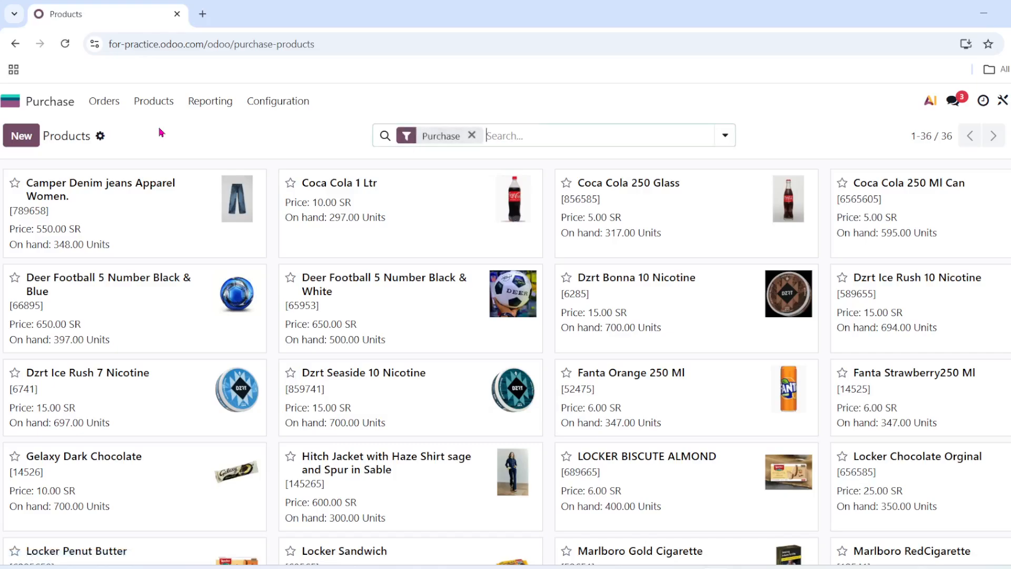
pyautogui.scroll(-1, 336, 268)
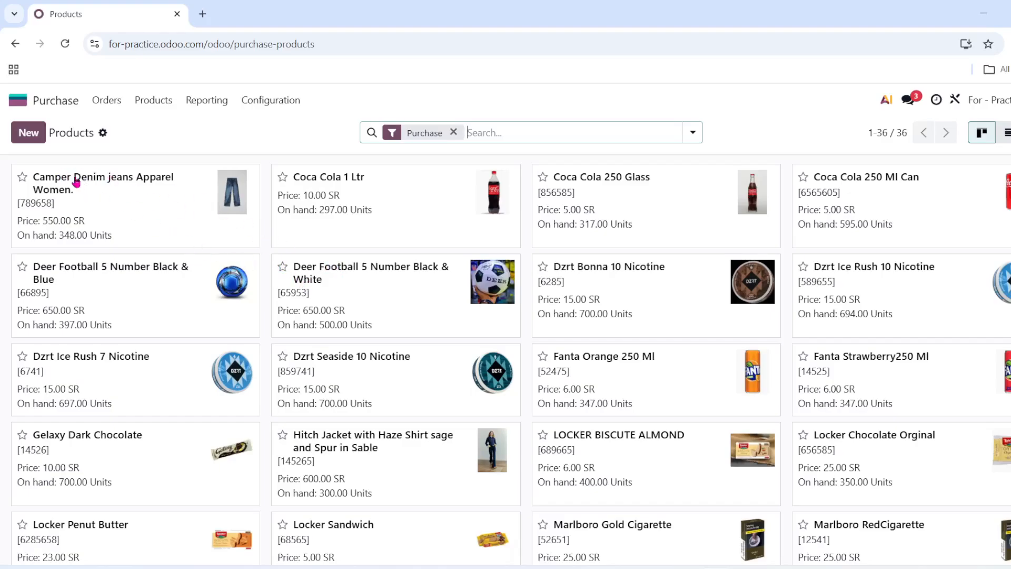
# - Create a new product, show its purchase settings, and name it Pepsi 250 Ml CN
pyautogui.click(27, 138)
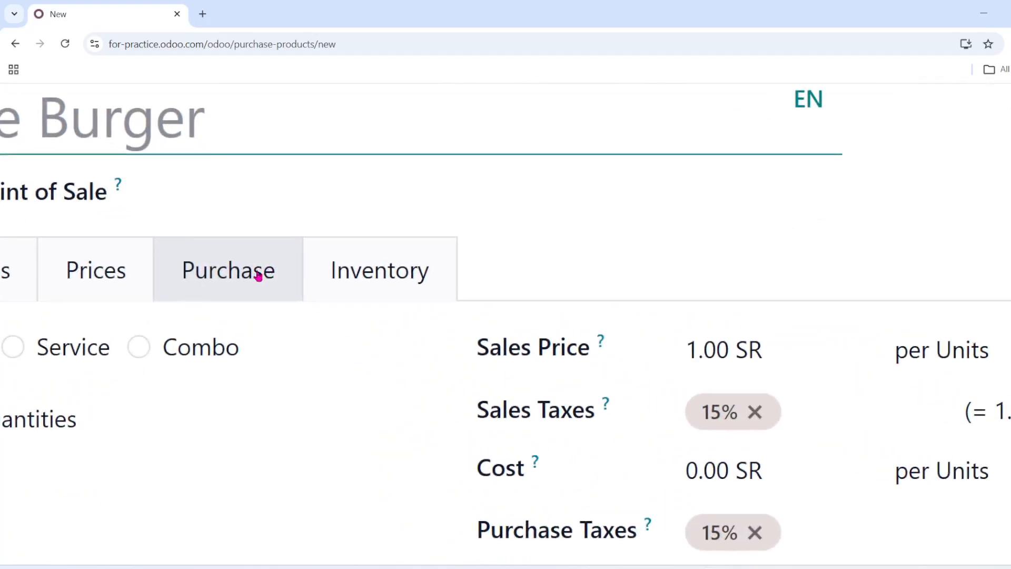
pyautogui.click(243, 284)
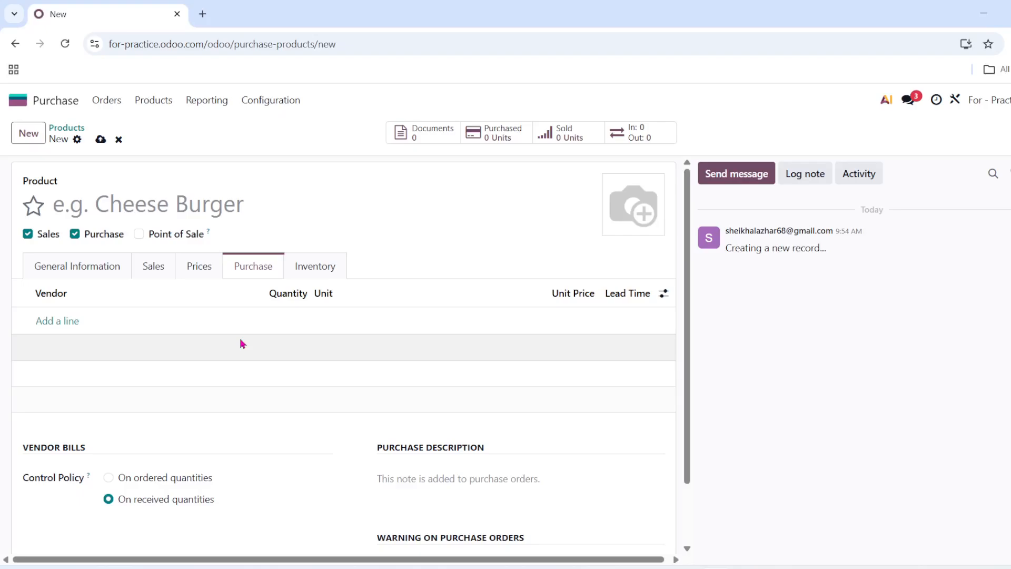
pyautogui.click(359, 217)
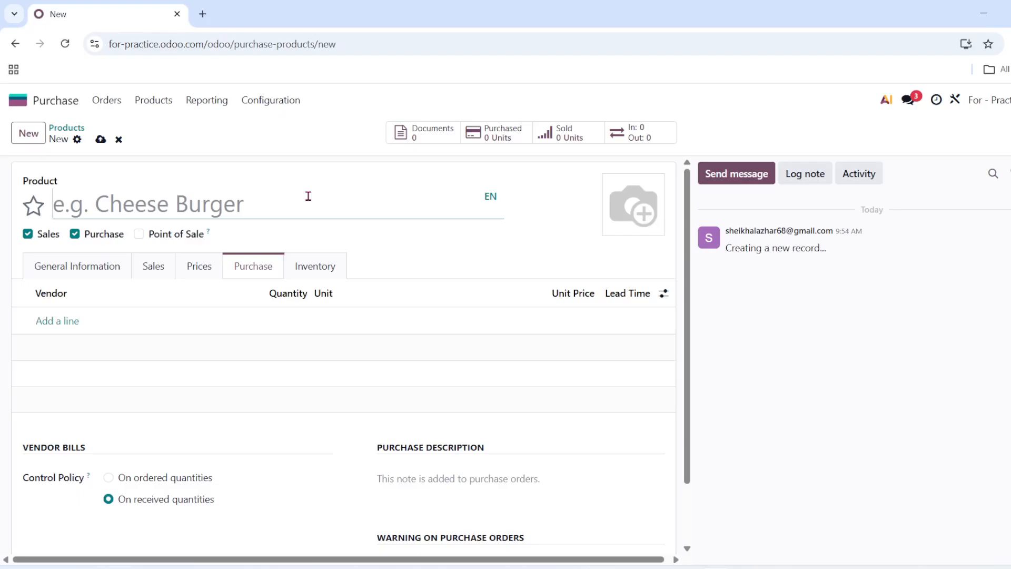
pyautogui.write('P')
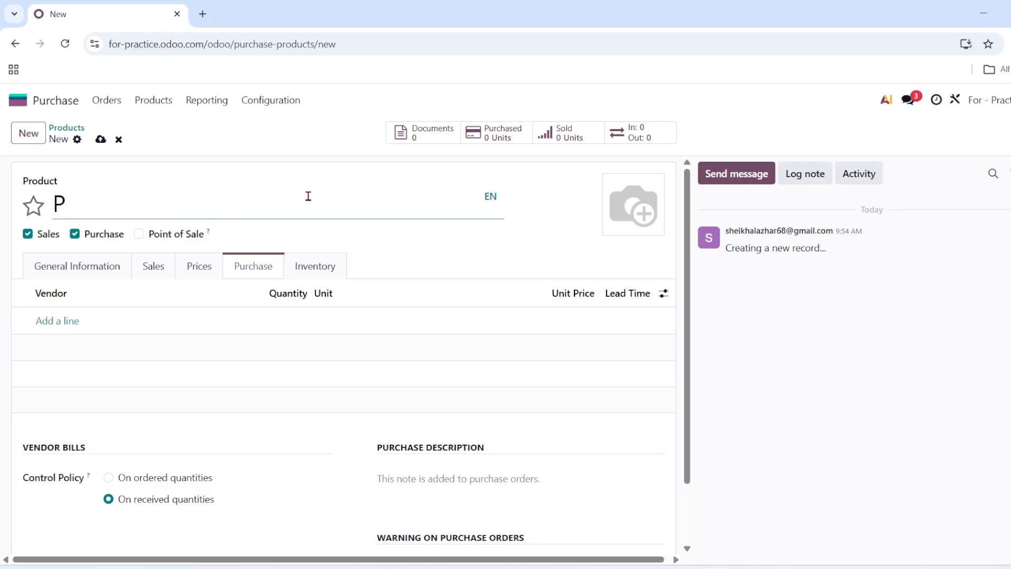
pyautogui.write('epsi 25')
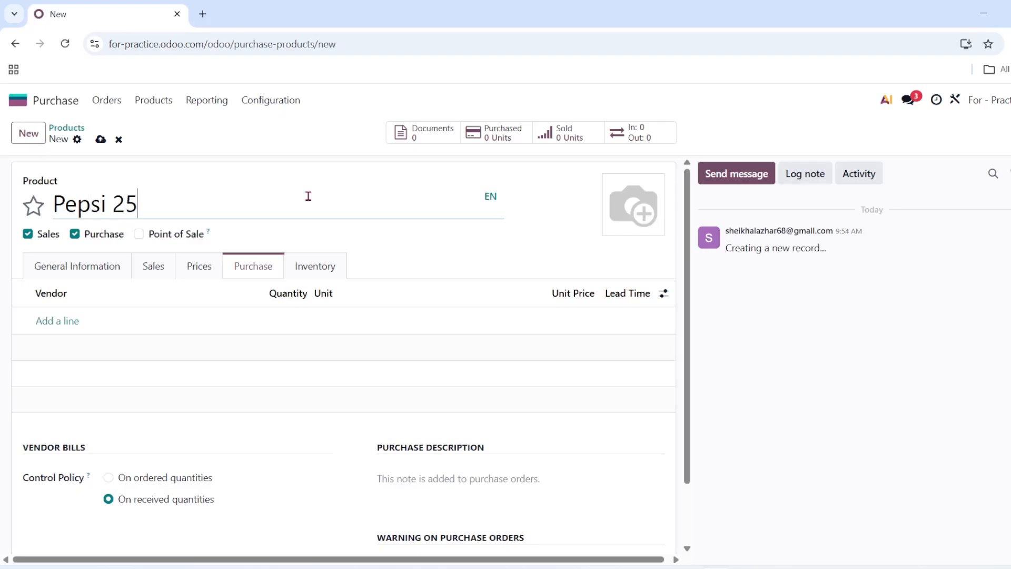
pyautogui.write('0 Ml C')
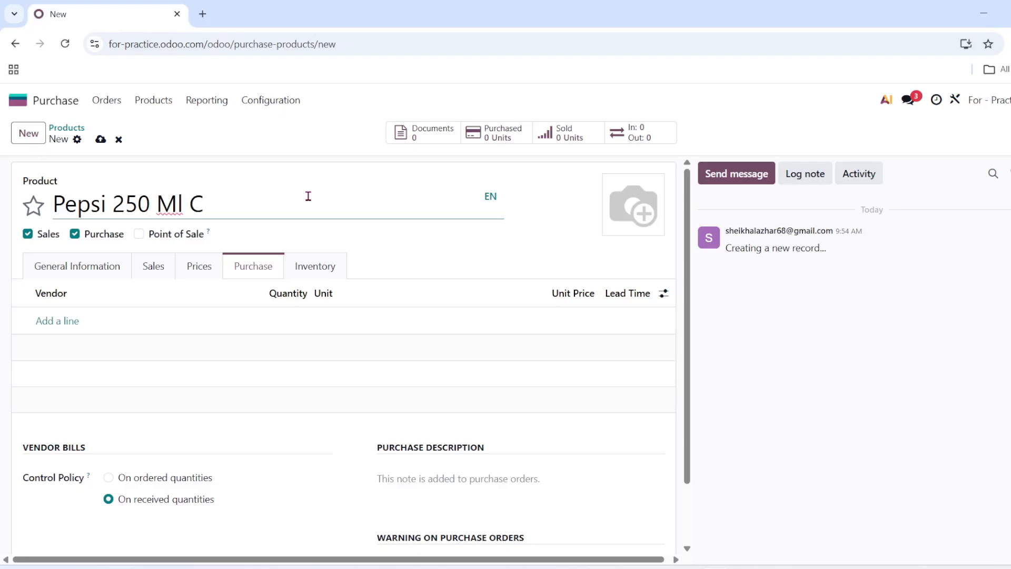
pyautogui.write('N')
# - Upload pepsi 320 can reg.webp from the Downloads folder as the product's image
pyautogui.click(615, 224)
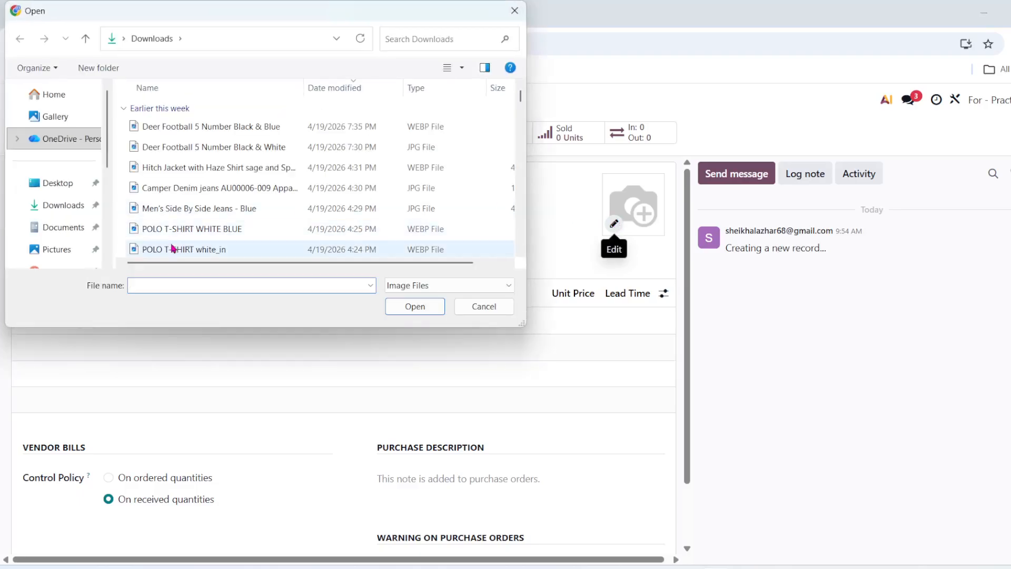
pyautogui.write('PE')
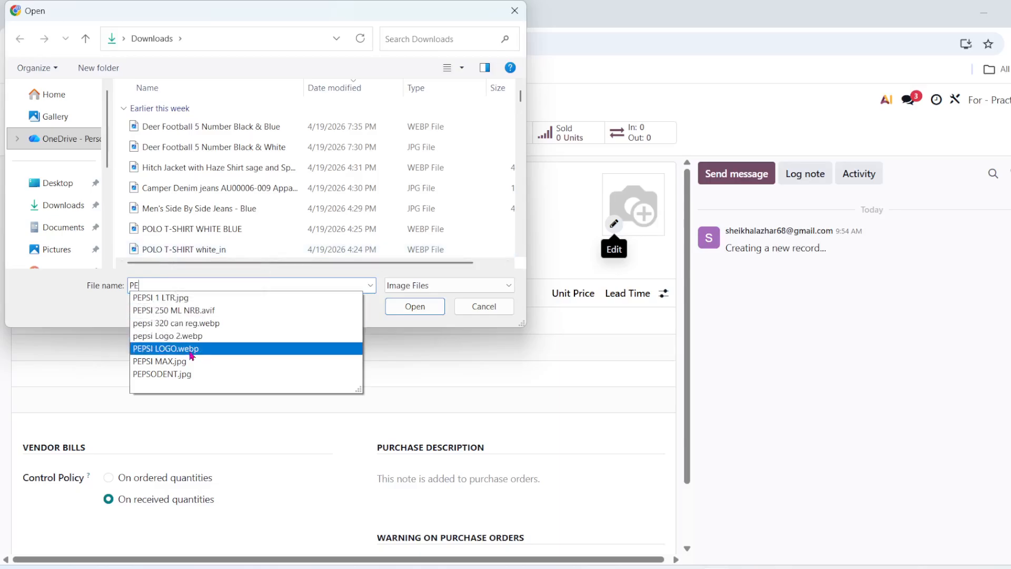
pyautogui.click(233, 323)
pyautogui.click(414, 307)
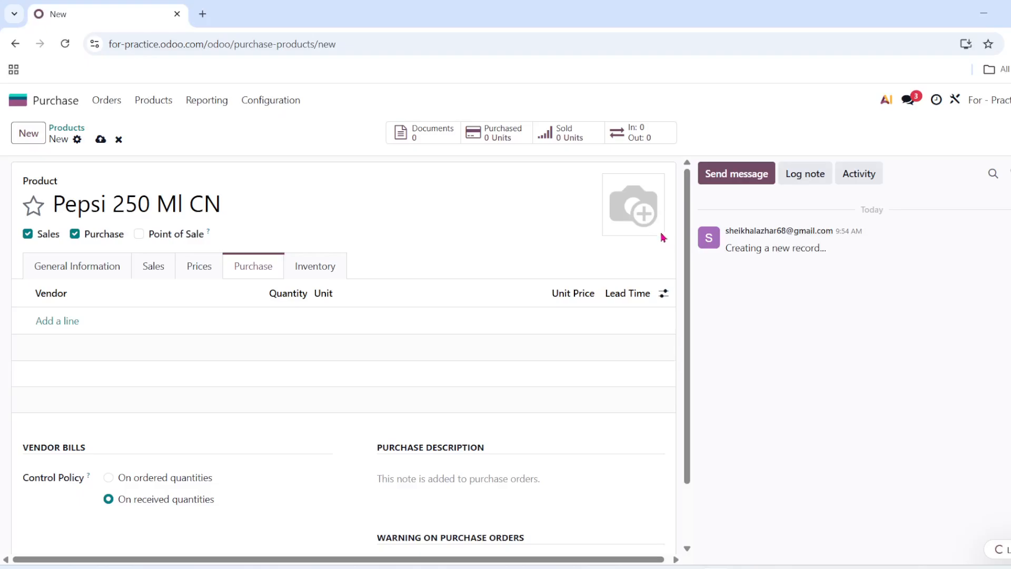
# - Show the product's general information and examine its settings
pyautogui.click(91, 272)
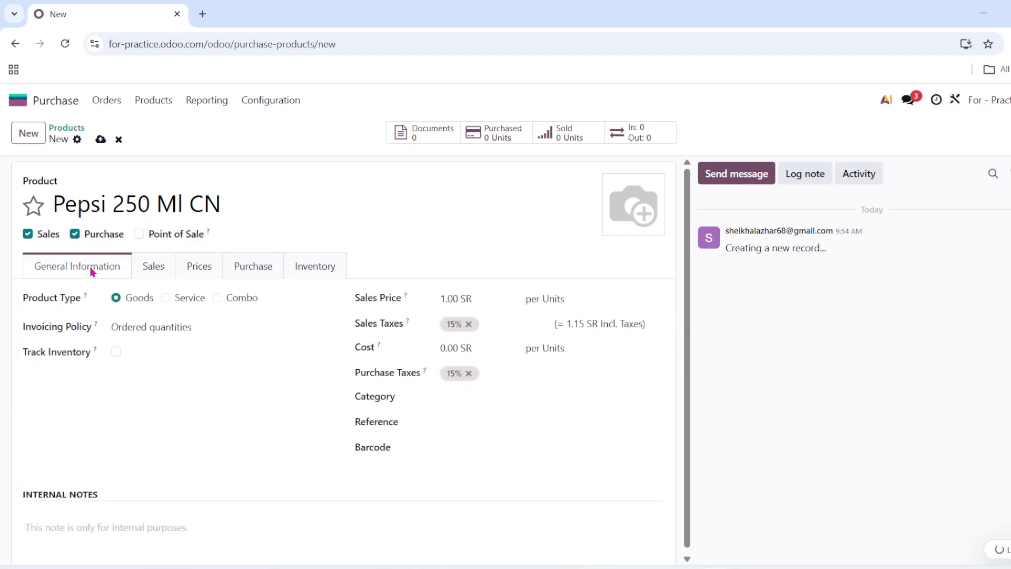
pyautogui.scroll(3, 92, 272)
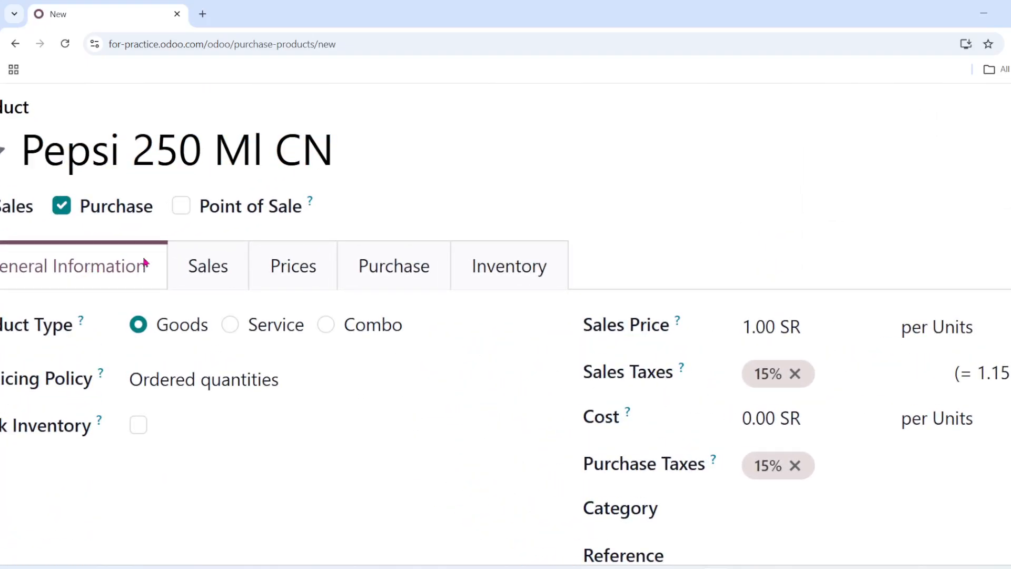
pyautogui.hscroll(-3, 145, 262)
pyautogui.scroll(-5, 146, 261)
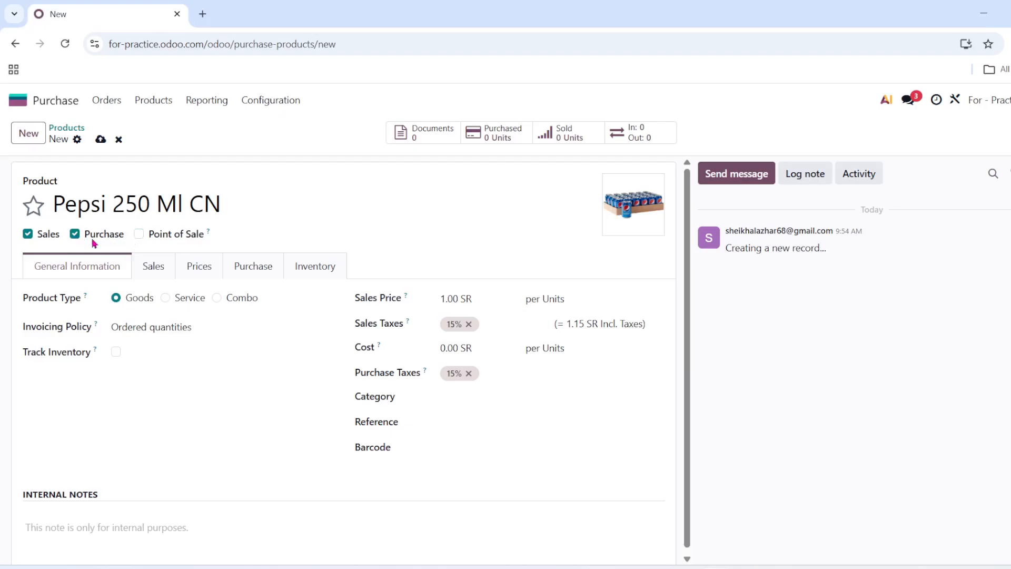
# - Disable and re-enable the product's Sales option, and do the same with its Purchase option
pyautogui.click(26, 234)
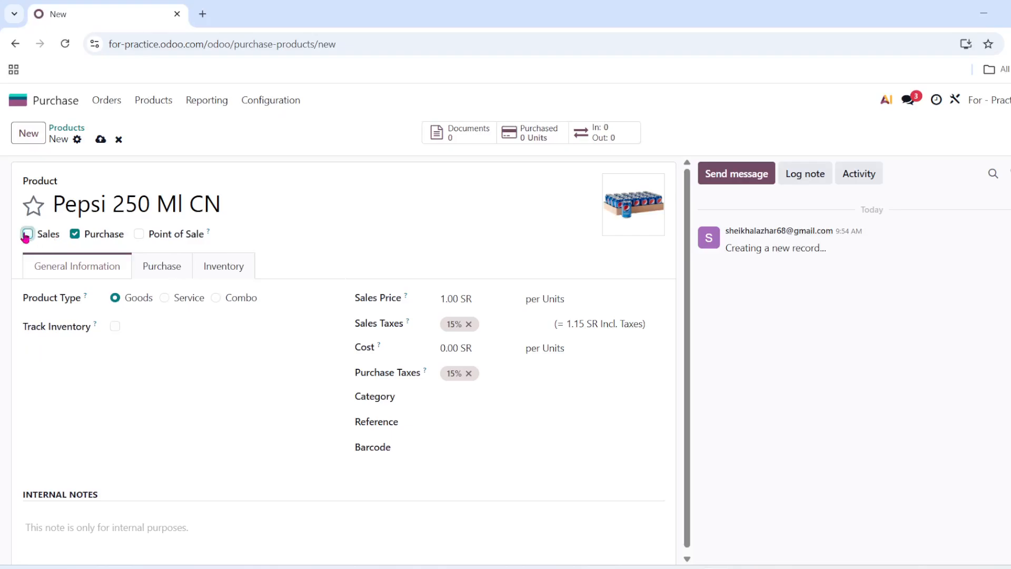
pyautogui.click(26, 235)
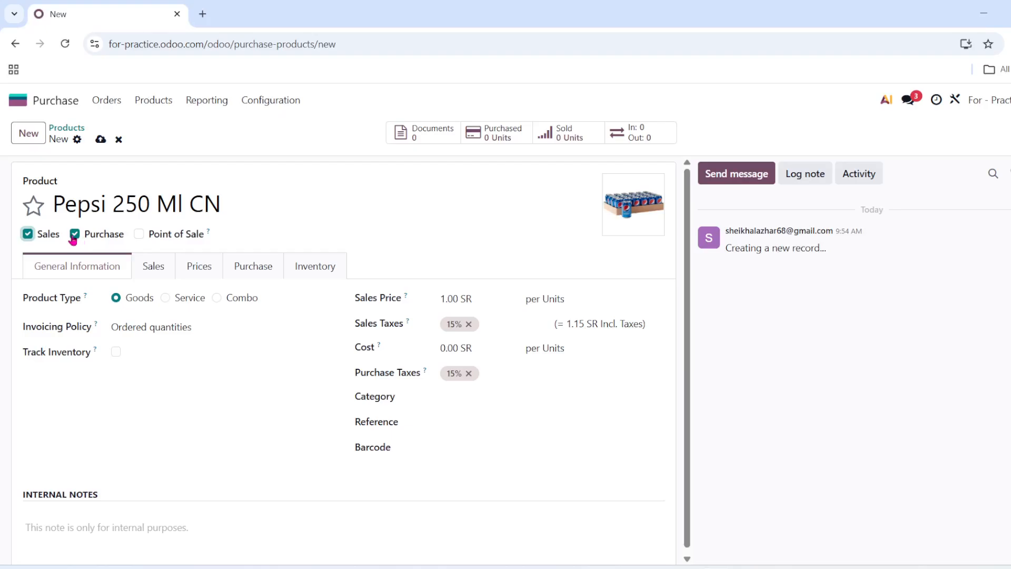
pyautogui.click(74, 238)
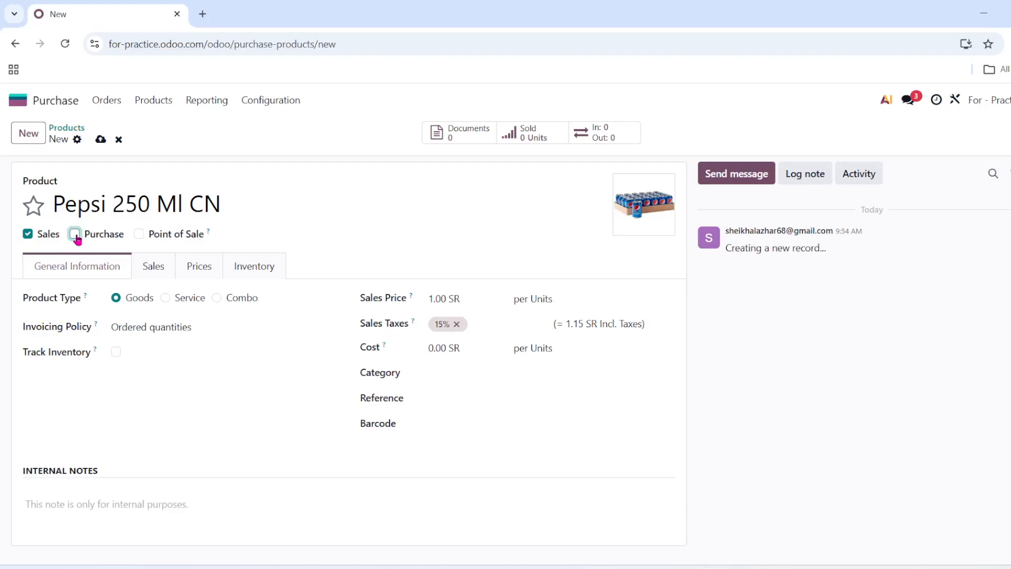
pyautogui.click(76, 238)
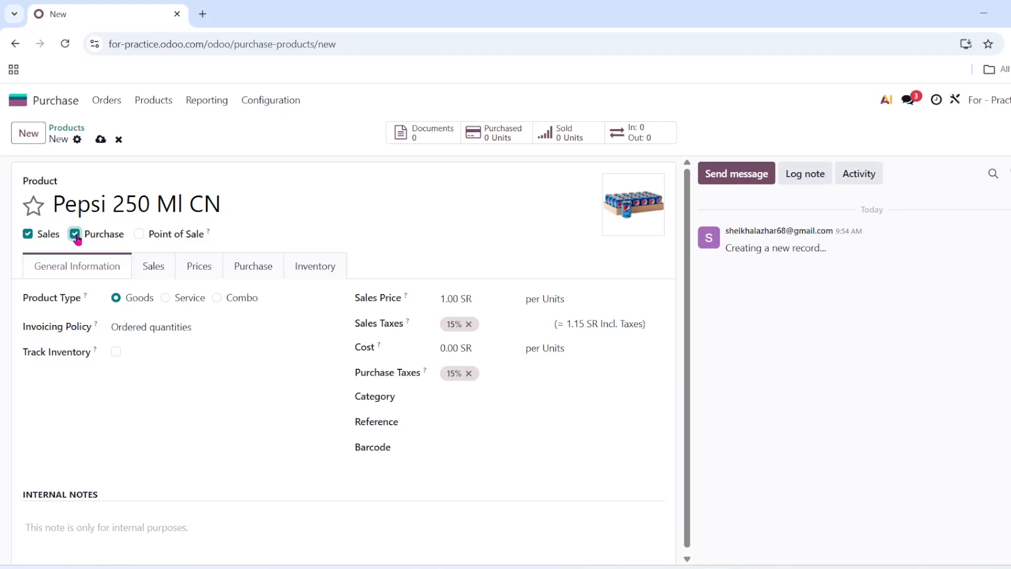
# - Enable Point of Sale for the product, leave for the product list so the record is saved, and return to the product
pyautogui.click(140, 235)
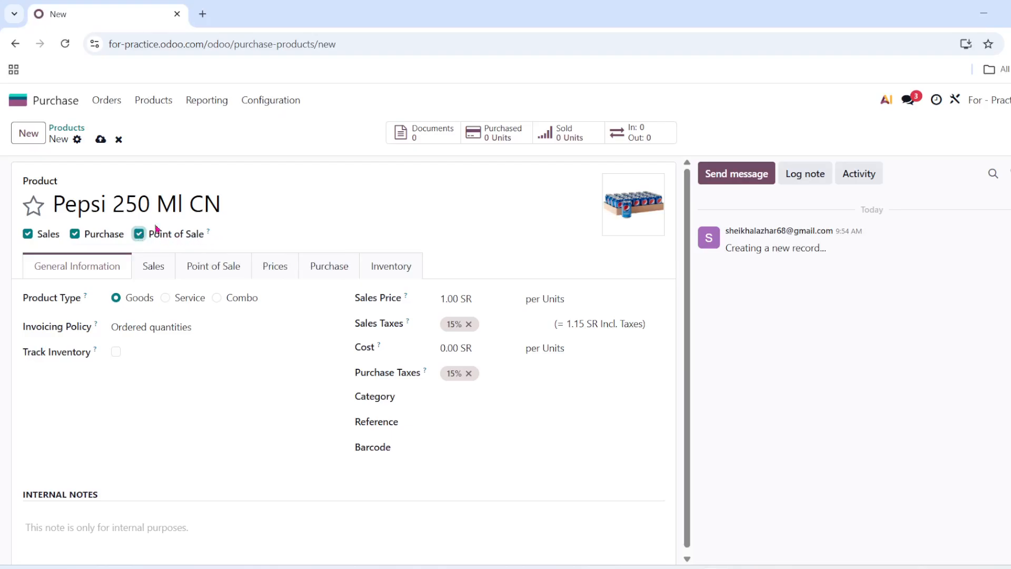
pyautogui.click(165, 105)
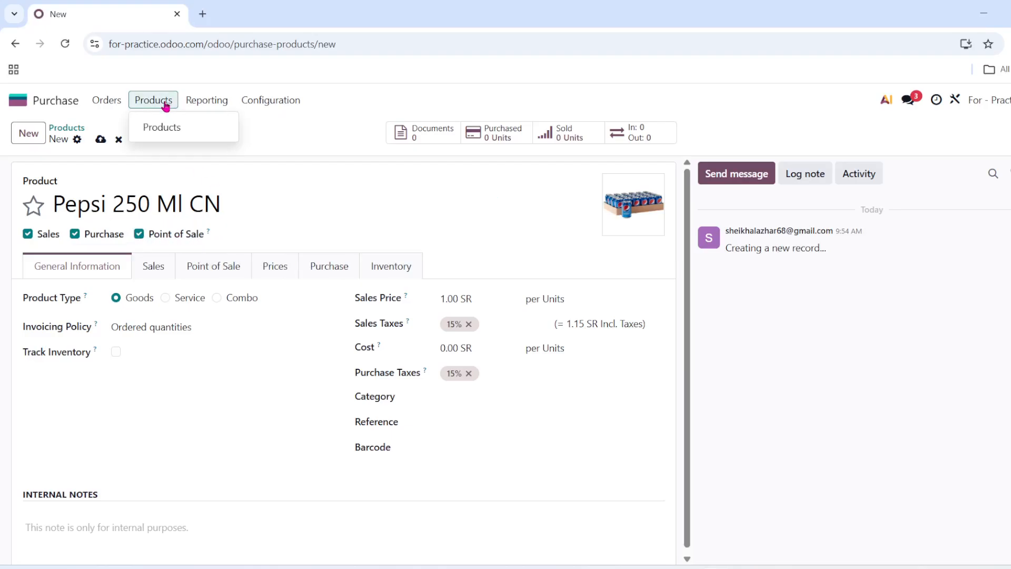
pyautogui.click(163, 129)
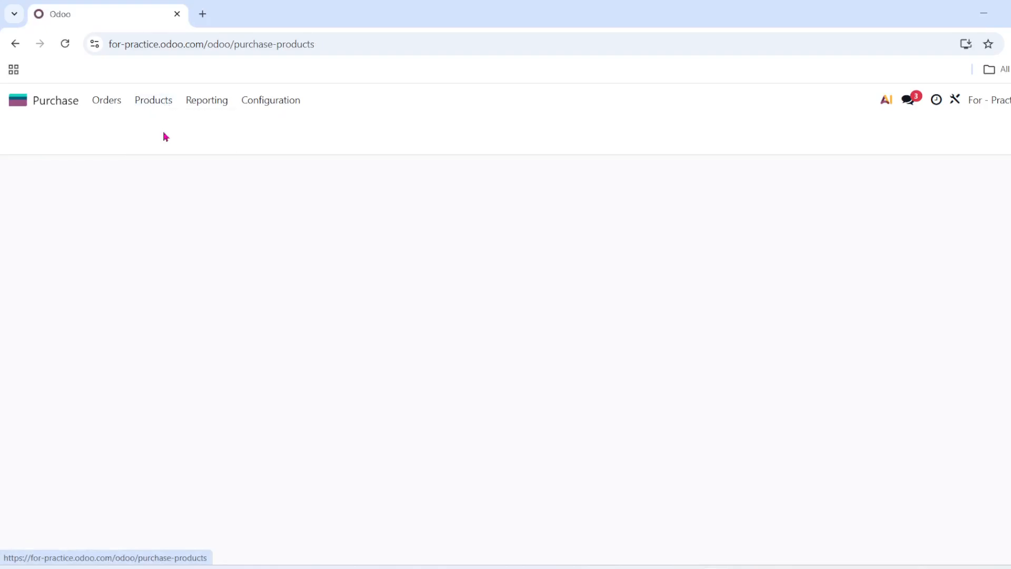
pyautogui.click(16, 47)
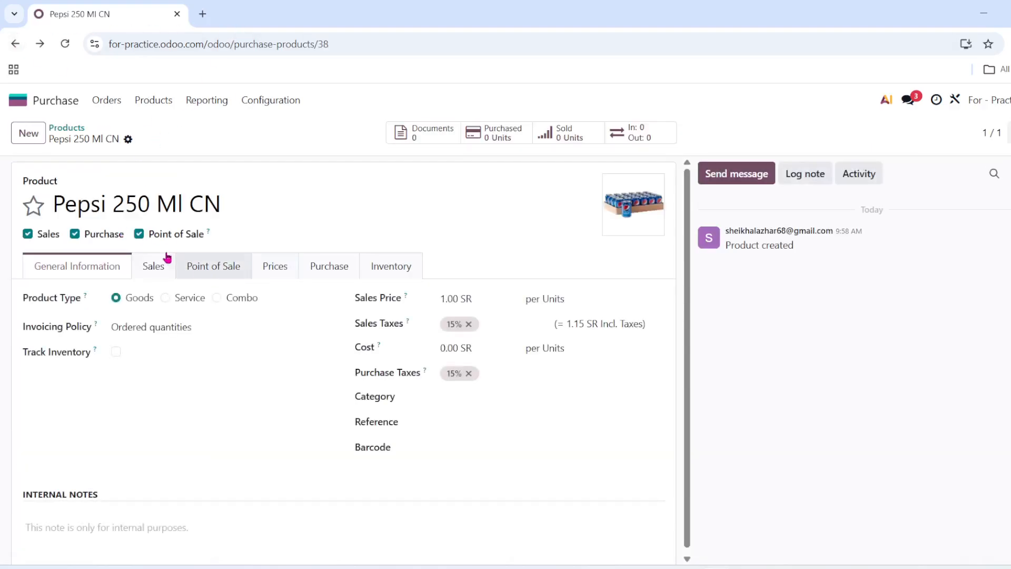
pyautogui.click(160, 103)
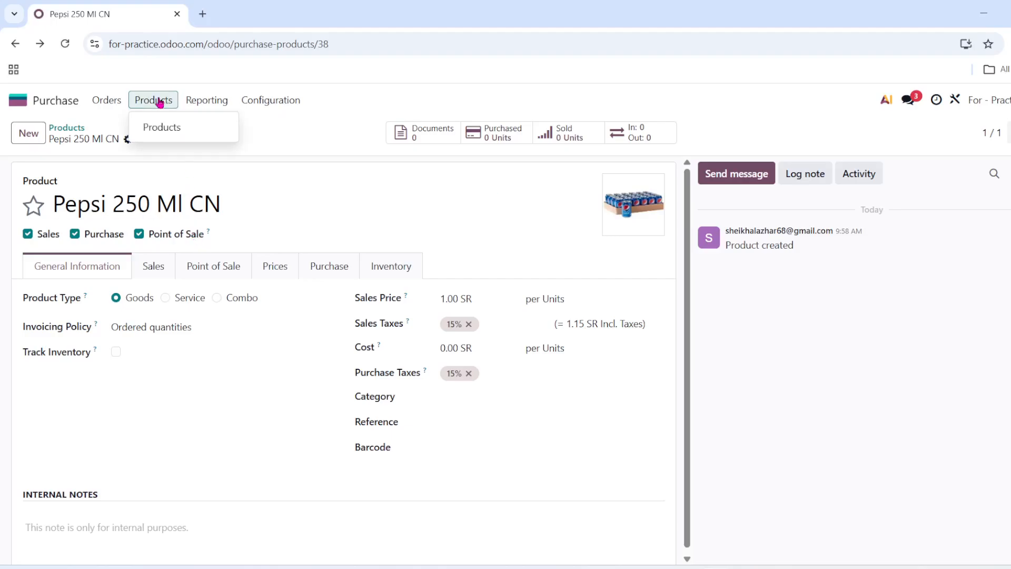
pyautogui.rightClick(160, 103)
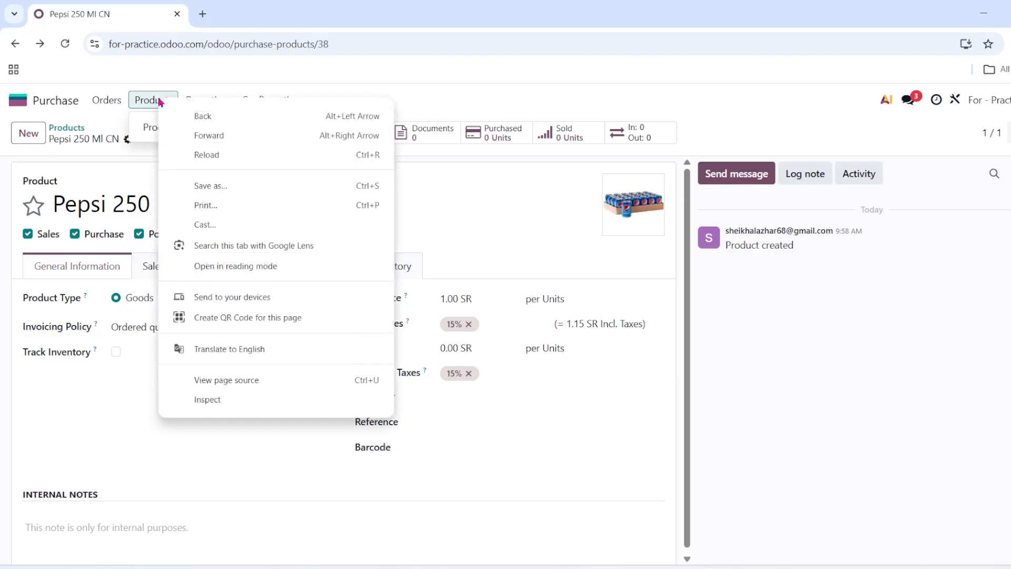
pyautogui.click(146, 70)
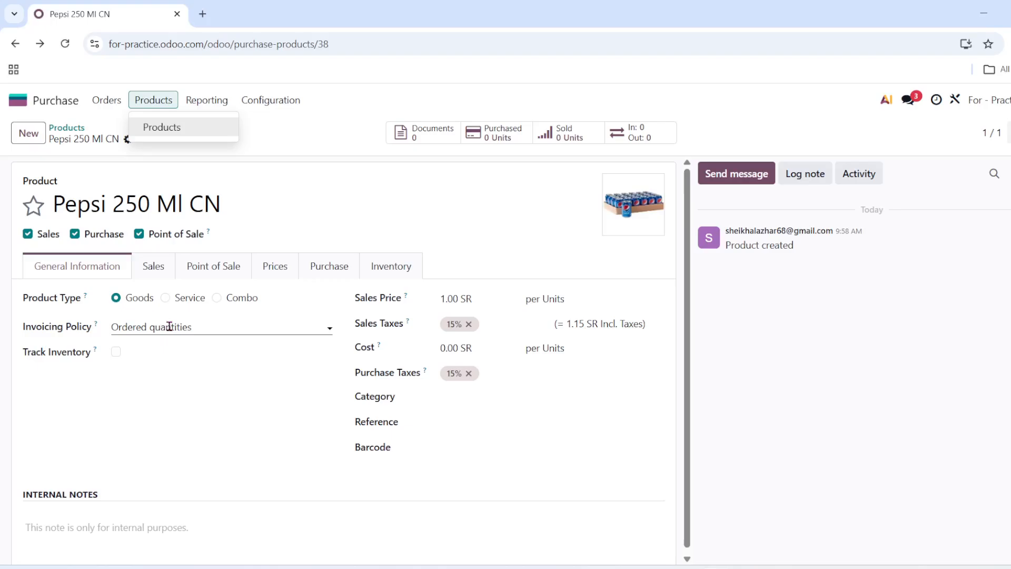
# - Set the product's invoicing policy to Delivered quantities and enable Track Inventory
pyautogui.click(212, 327)
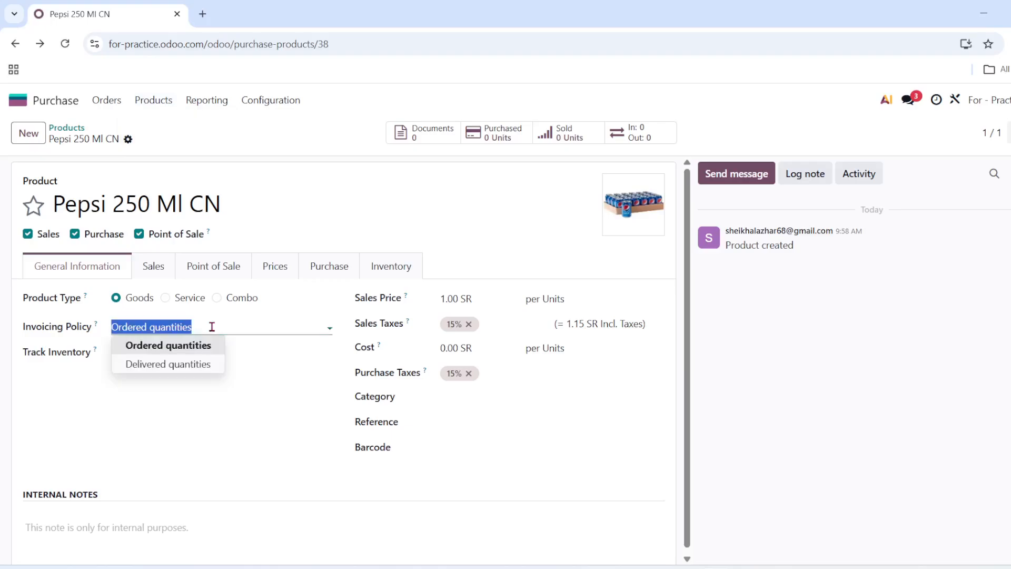
pyautogui.click(191, 371)
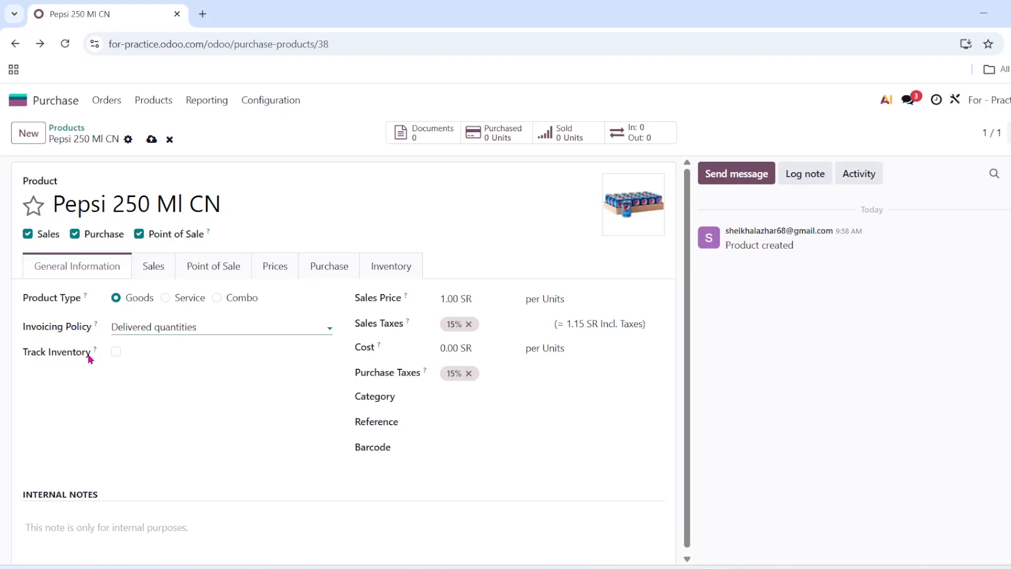
pyautogui.click(115, 352)
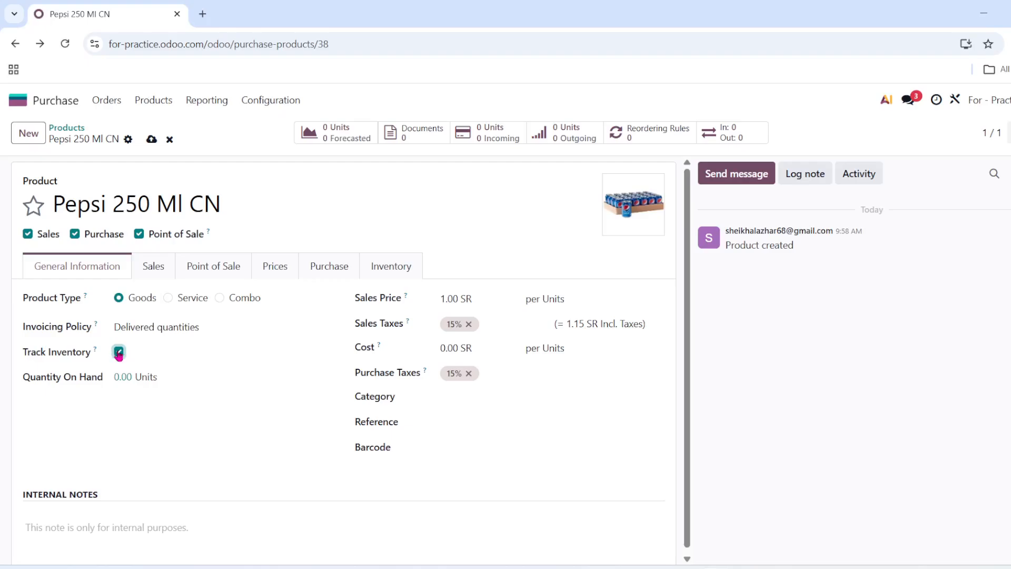
pyautogui.click(117, 352)
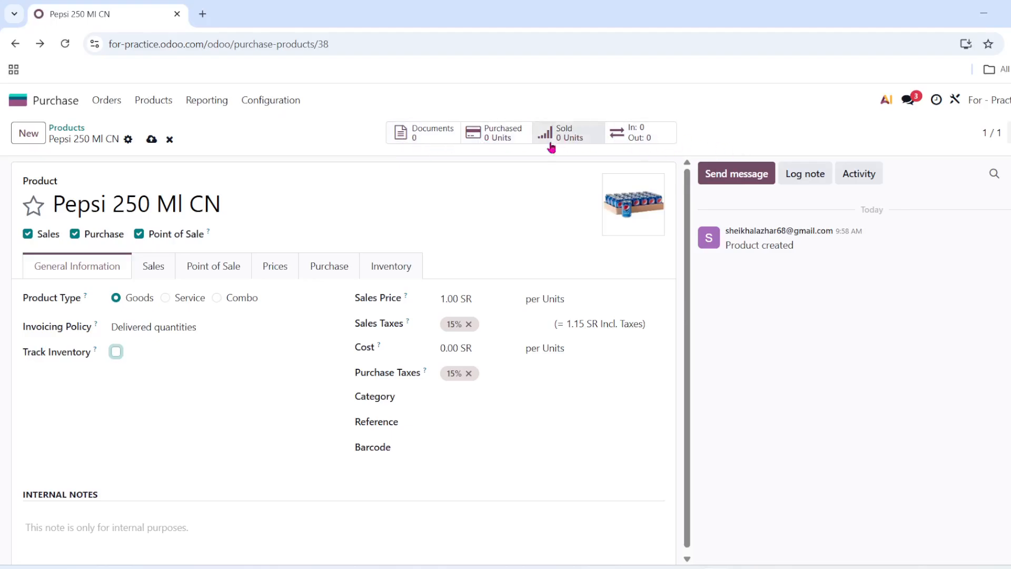
pyautogui.click(115, 353)
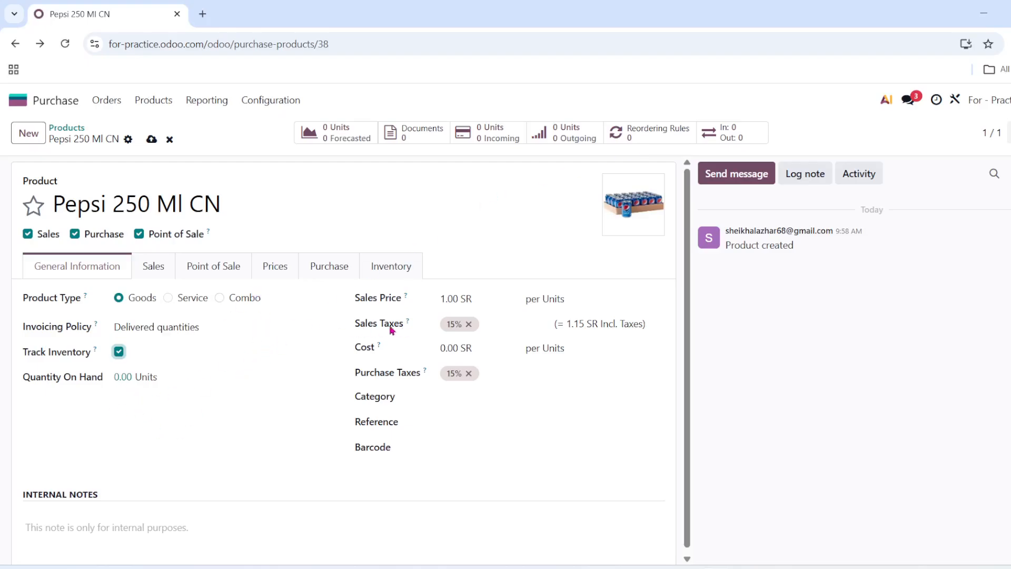
# - Set the product's sales price to 6.00 SR, then remove and reapply the 15% sales tax
pyautogui.doubleClick(453, 299)
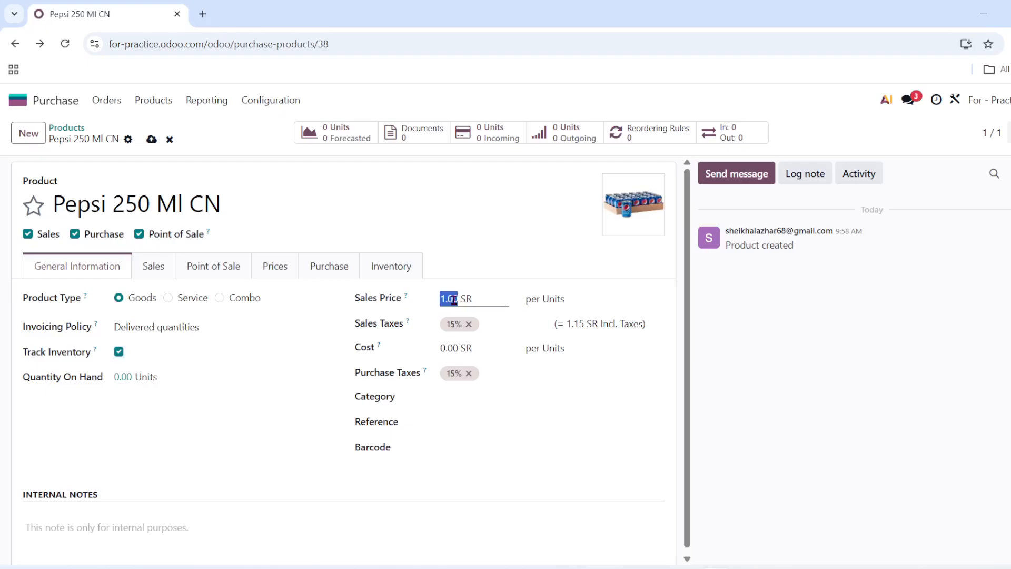
pyautogui.write('6')
pyautogui.click(505, 335)
pyautogui.click(469, 325)
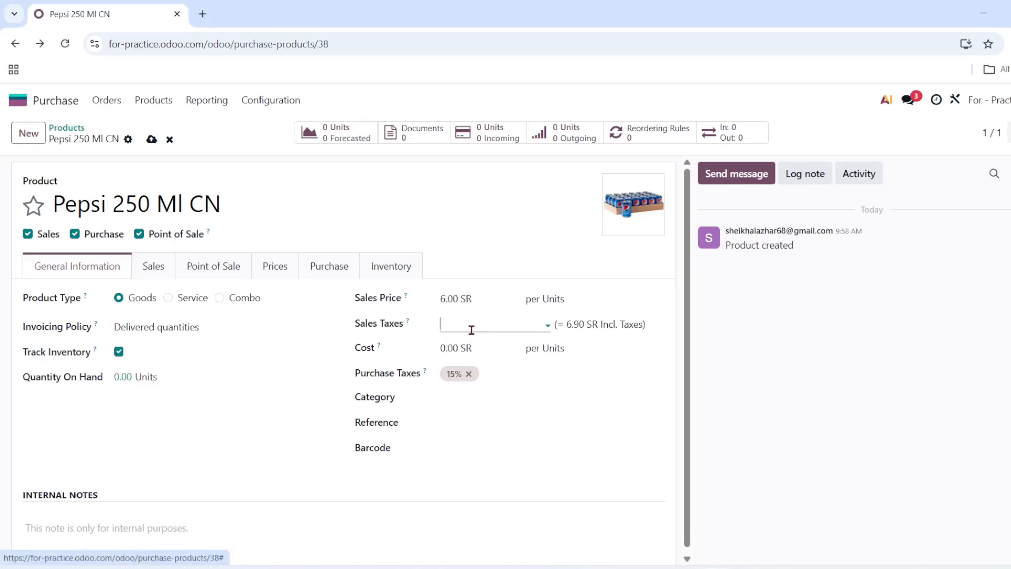
pyautogui.click(544, 329)
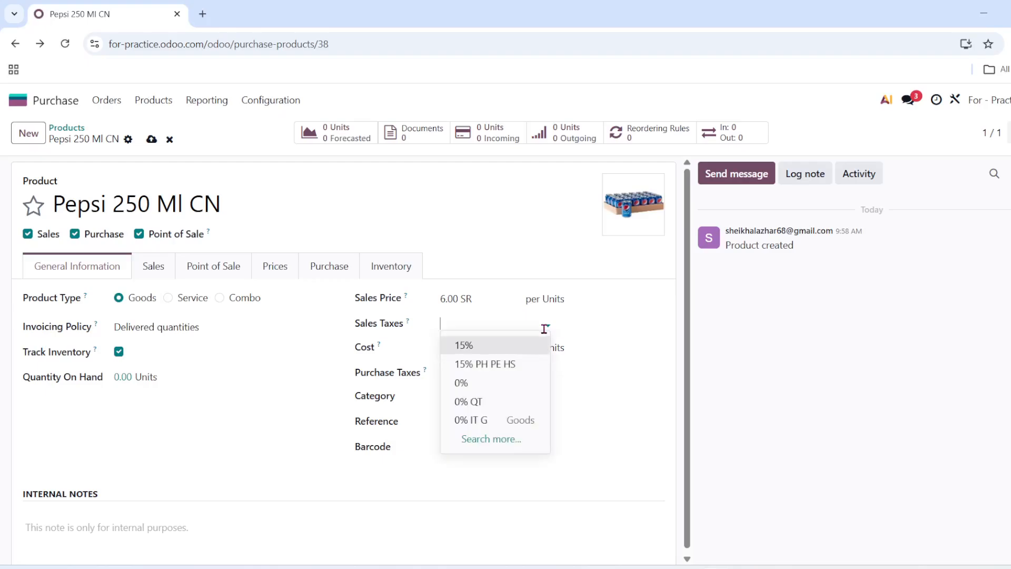
pyautogui.click(500, 347)
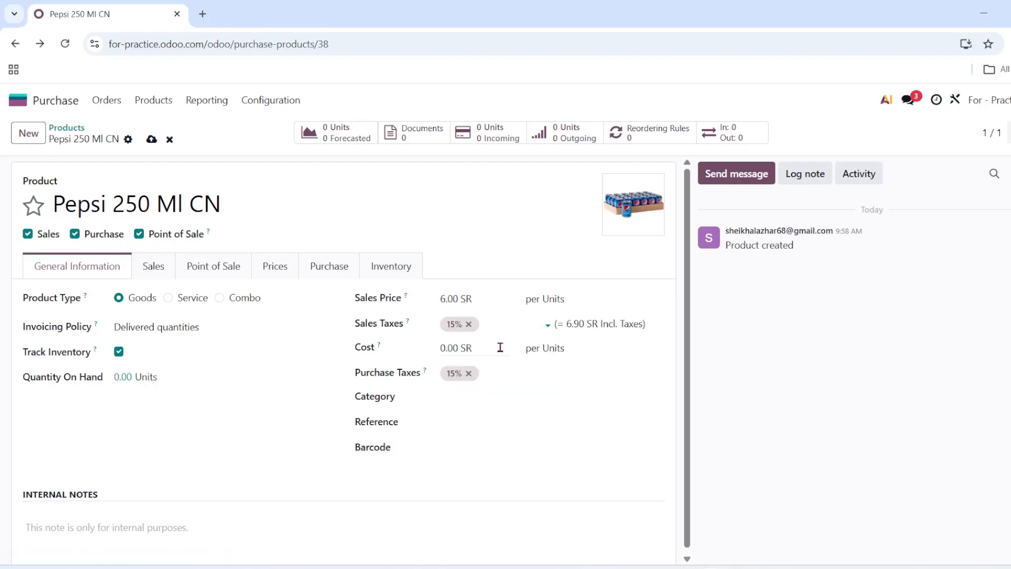
# - Set the product's cost to 5.00 SR, then remove and reapply the 15% purchase tax
pyautogui.click(456, 349)
pyautogui.write('5')
pyautogui.click(508, 445)
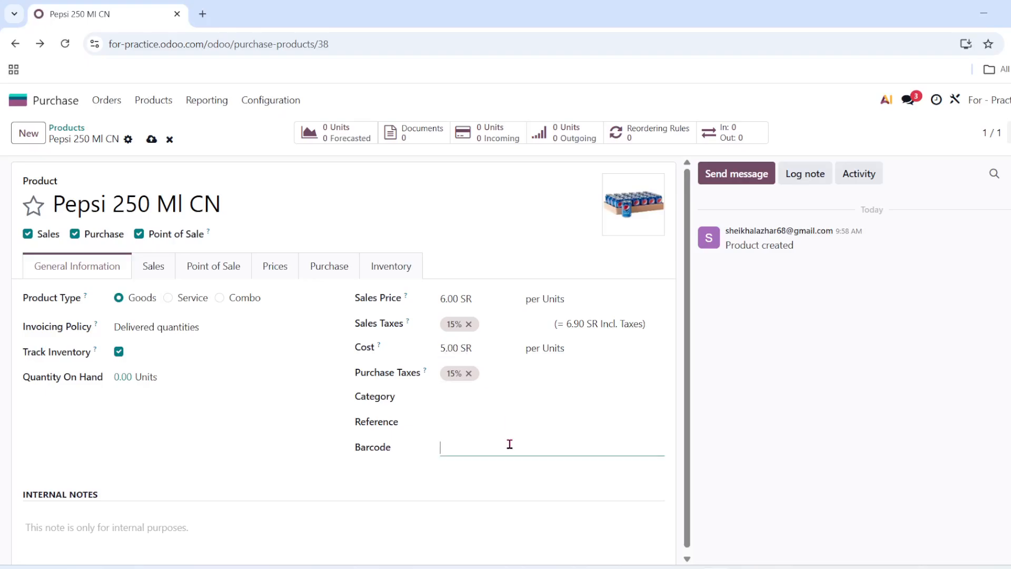
pyautogui.click(469, 373)
pyautogui.click(468, 375)
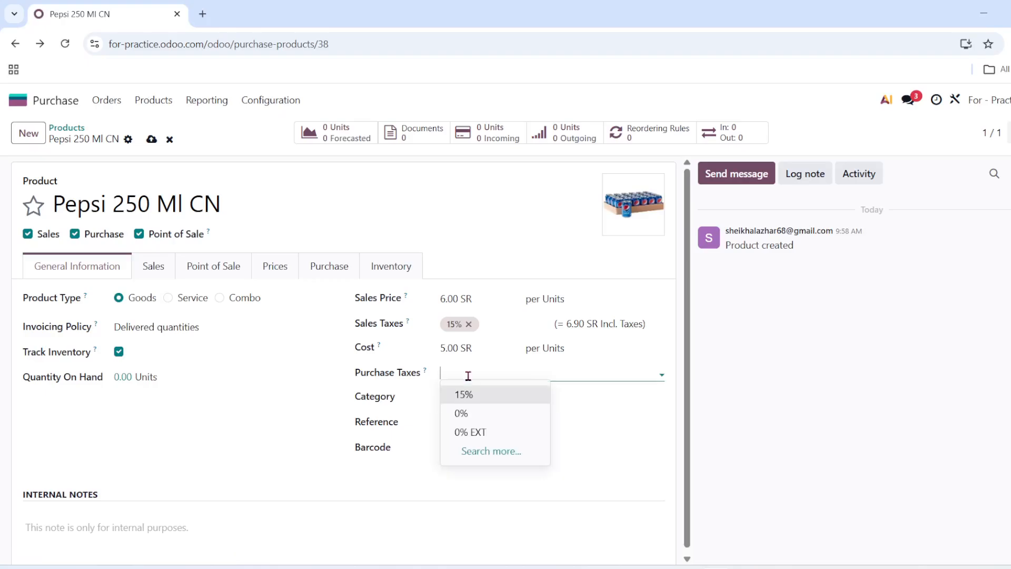
pyautogui.click(480, 398)
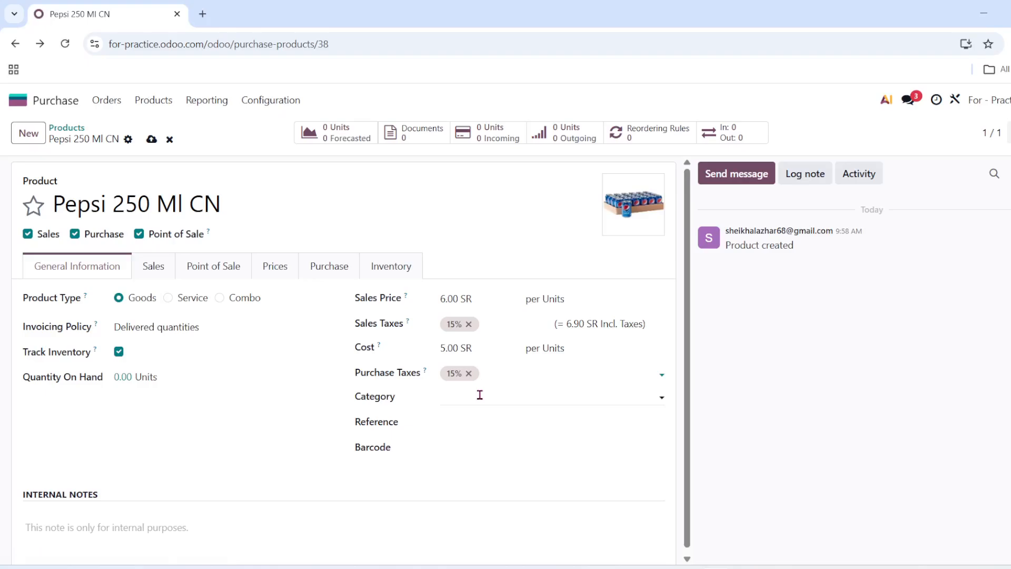
# - Create a new product category named SOFT DRINGS and assign it to the product
pyautogui.click(480, 396)
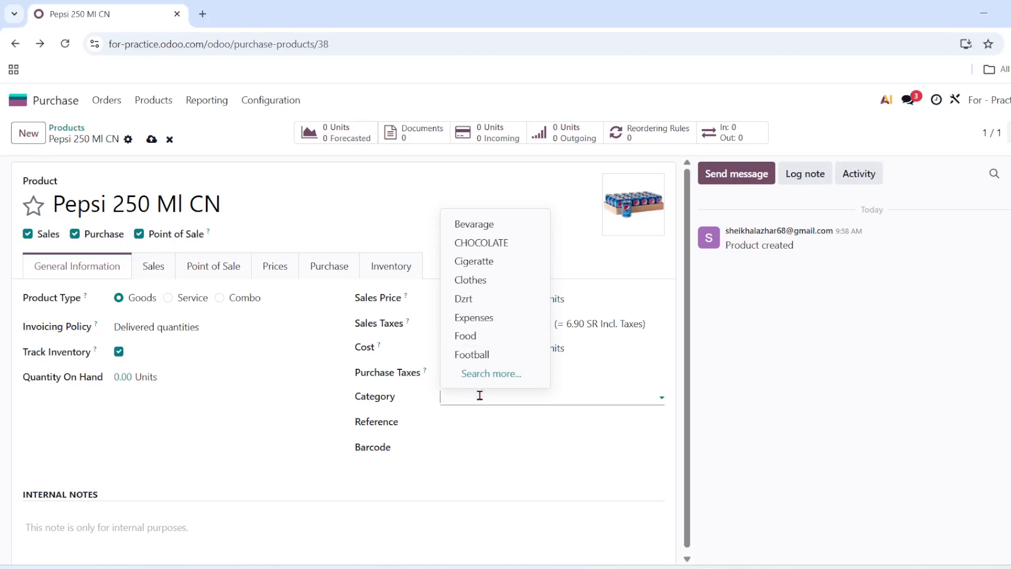
pyautogui.write('s')
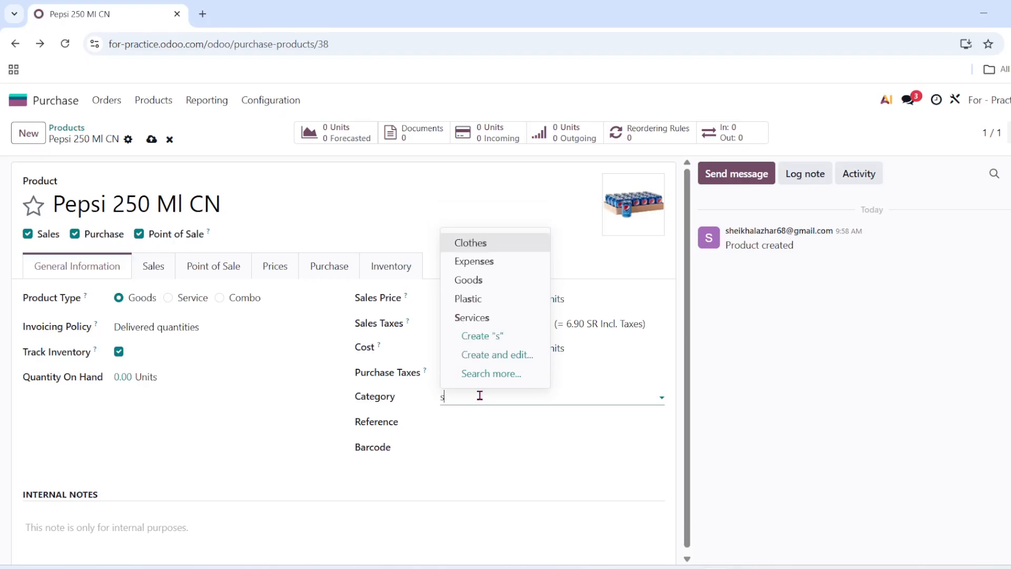
pyautogui.write('OF')
pyautogui.press('BackSpace')
pyautogui.press('BackSpace')
pyautogui.press('BackSpace')
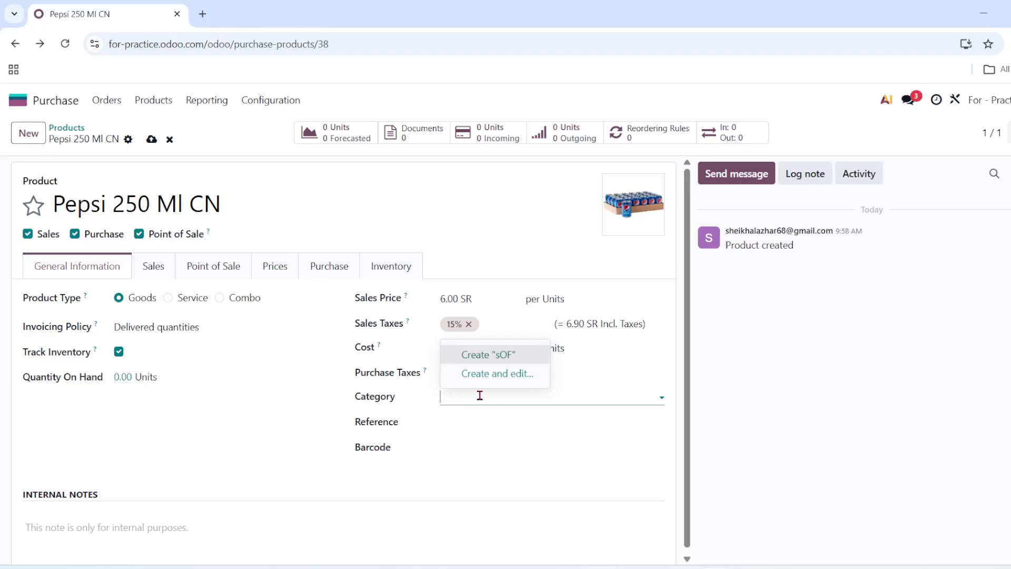
pyautogui.write('s')
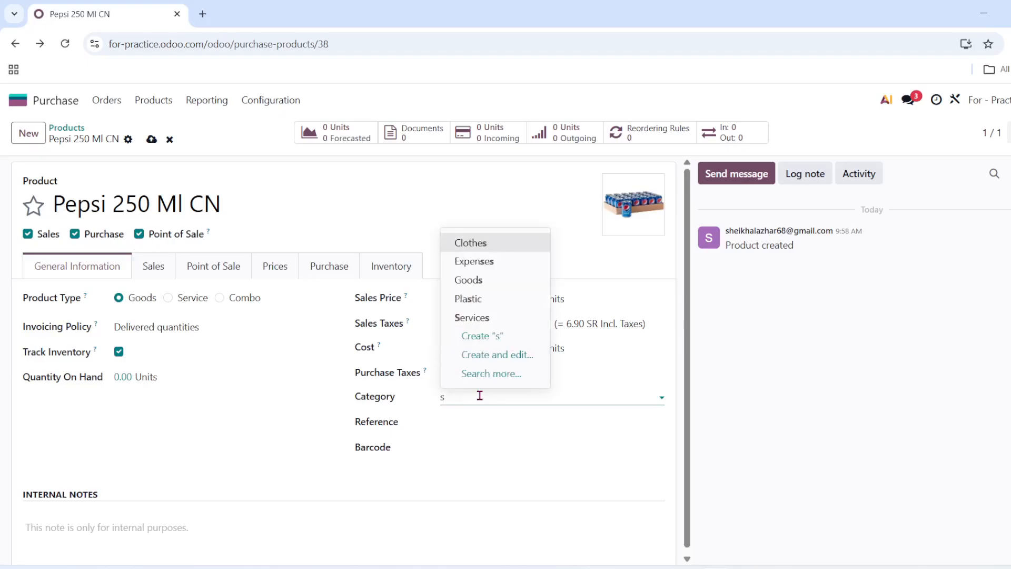
pyautogui.press('BackSpace')
pyautogui.write('SOFT')
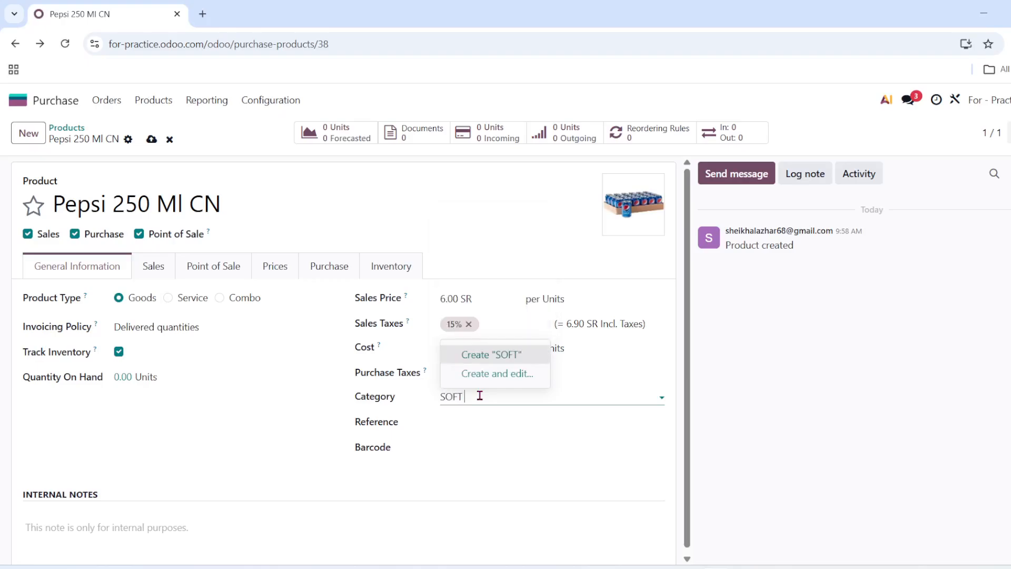
pyautogui.write(' d')
pyautogui.press('BackSpace')
pyautogui.write('DRINGS')
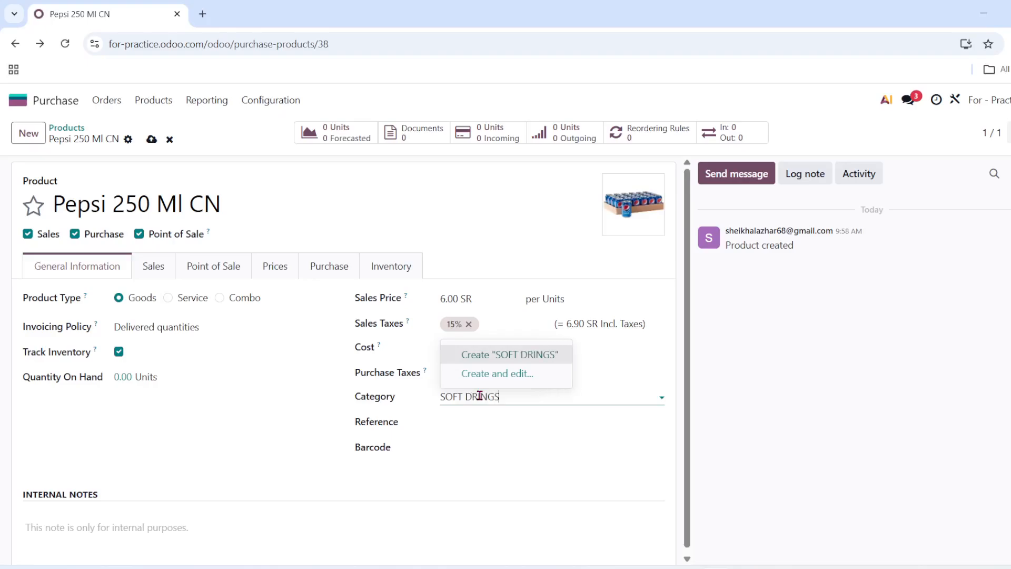
pyautogui.click(532, 358)
pyautogui.click(476, 425)
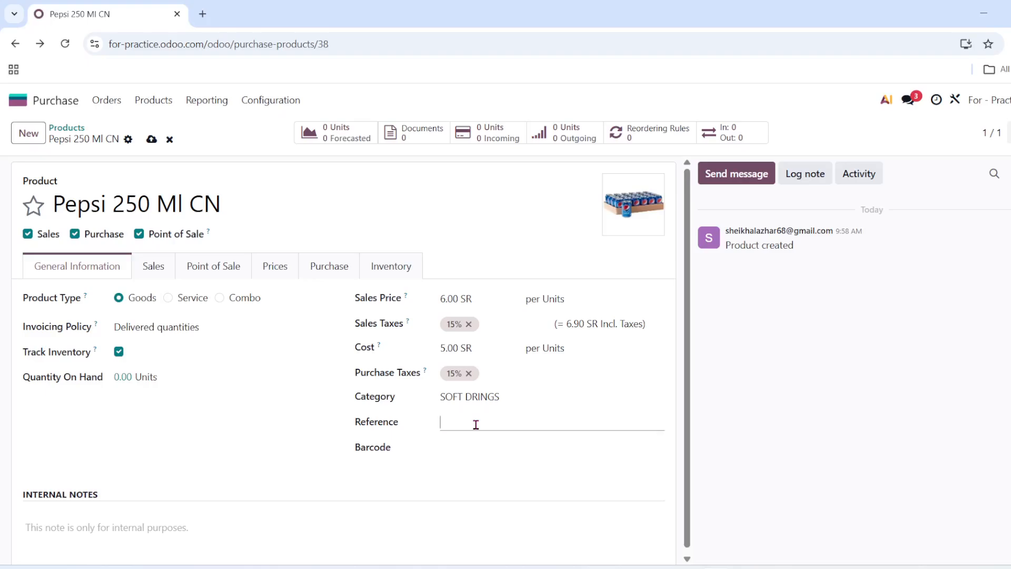
pyautogui.click(469, 445)
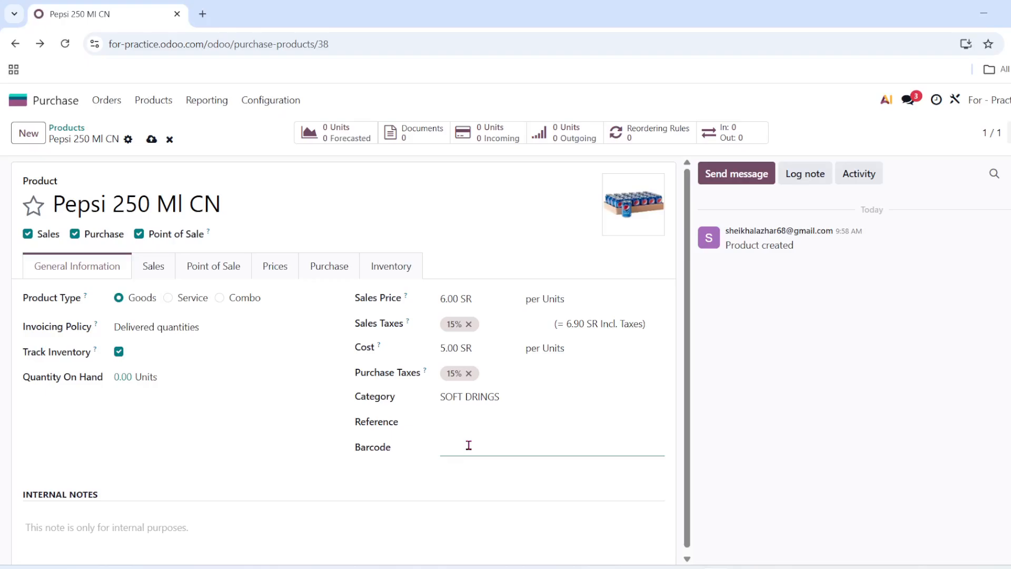
pyautogui.click(484, 423)
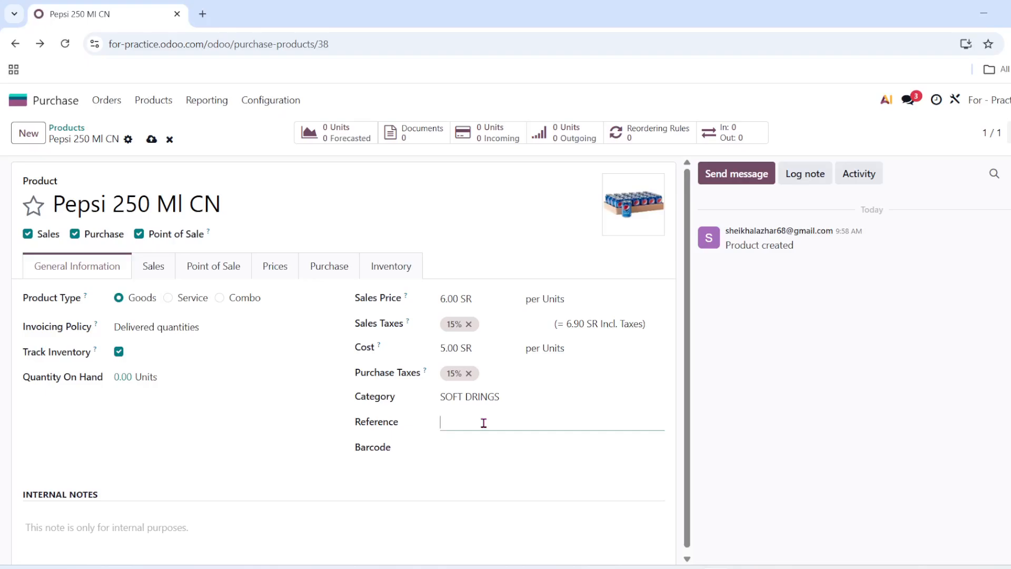
pyautogui.write('141414')
pyautogui.click(477, 450)
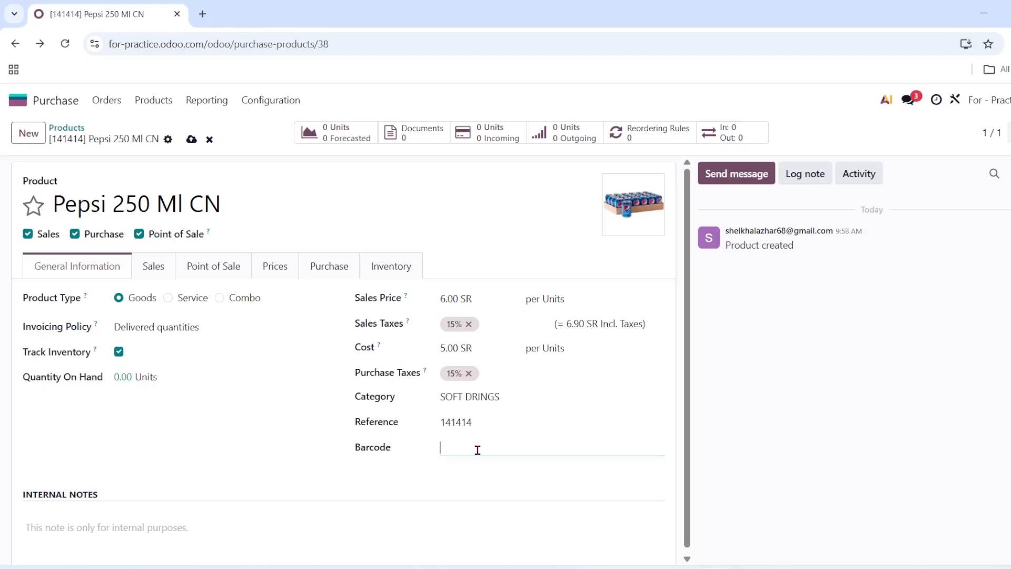
pyautogui.write('628456')
pyautogui.moveTo(638, 210)
pyautogui.write('695565')
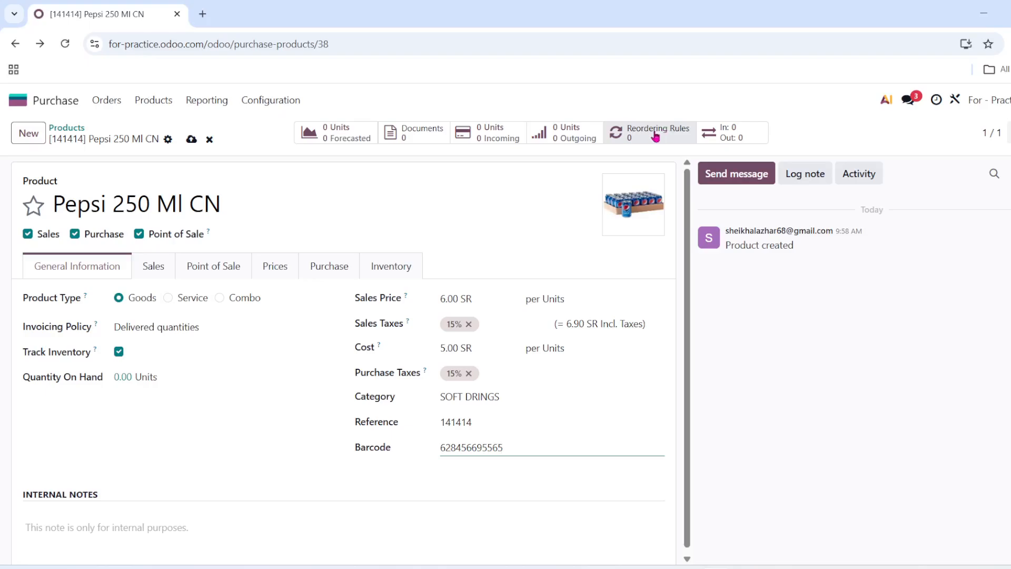
# - Look through the packagings in the product's sales settings and add Coca Cola 250 Ml Can as an optional product
pyautogui.click(163, 275)
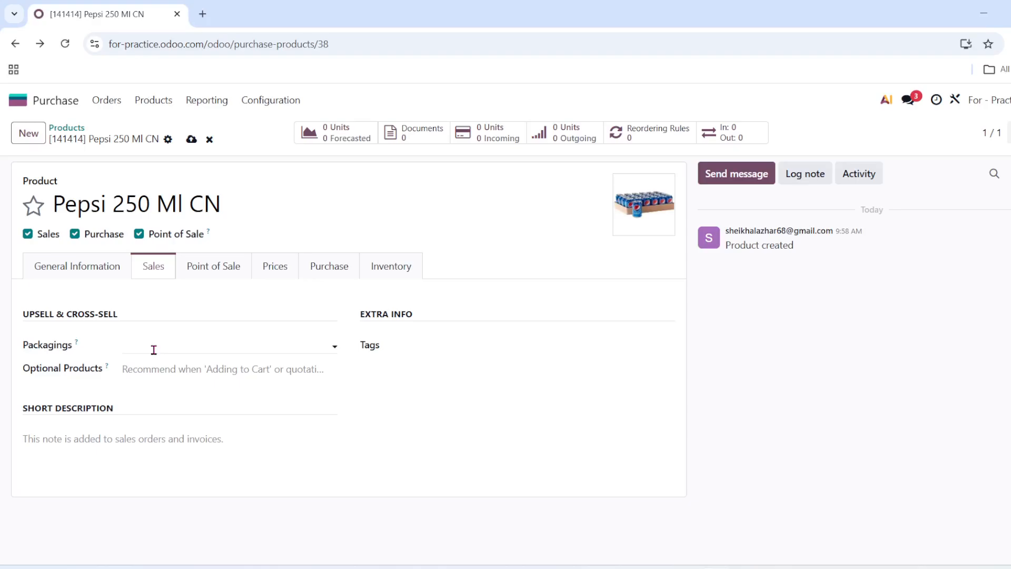
pyautogui.click(203, 350)
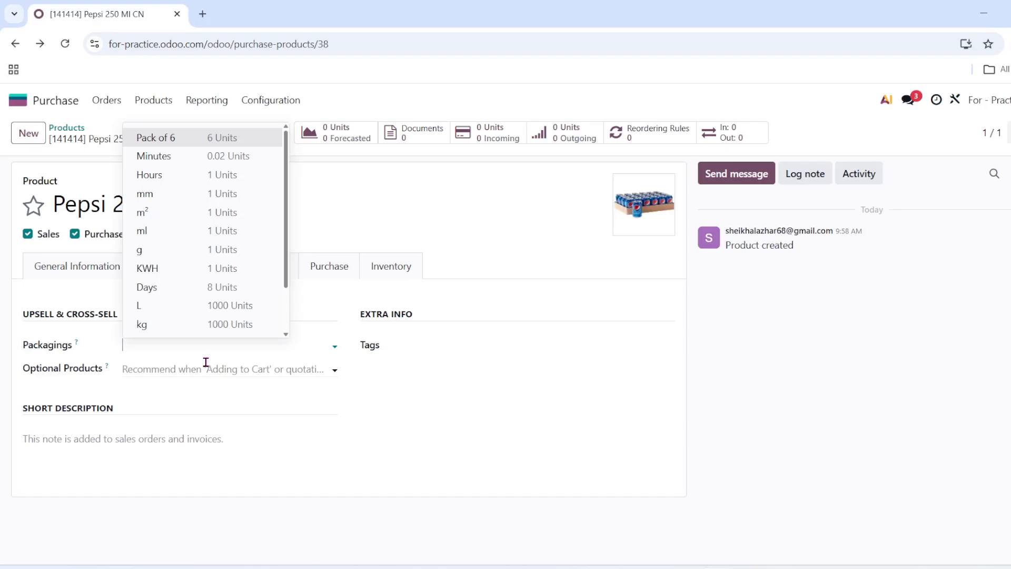
pyautogui.click(420, 228)
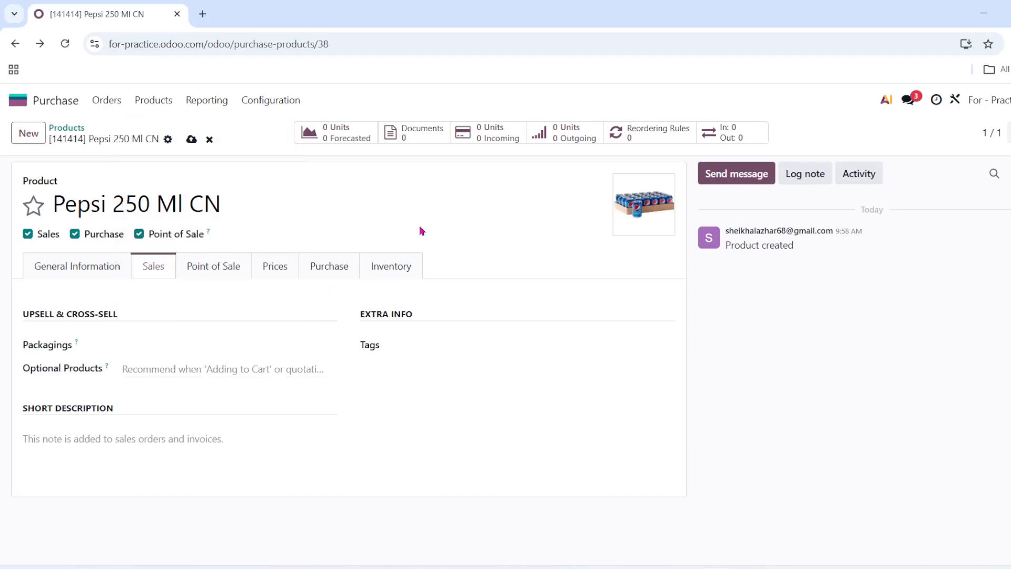
pyautogui.click(190, 369)
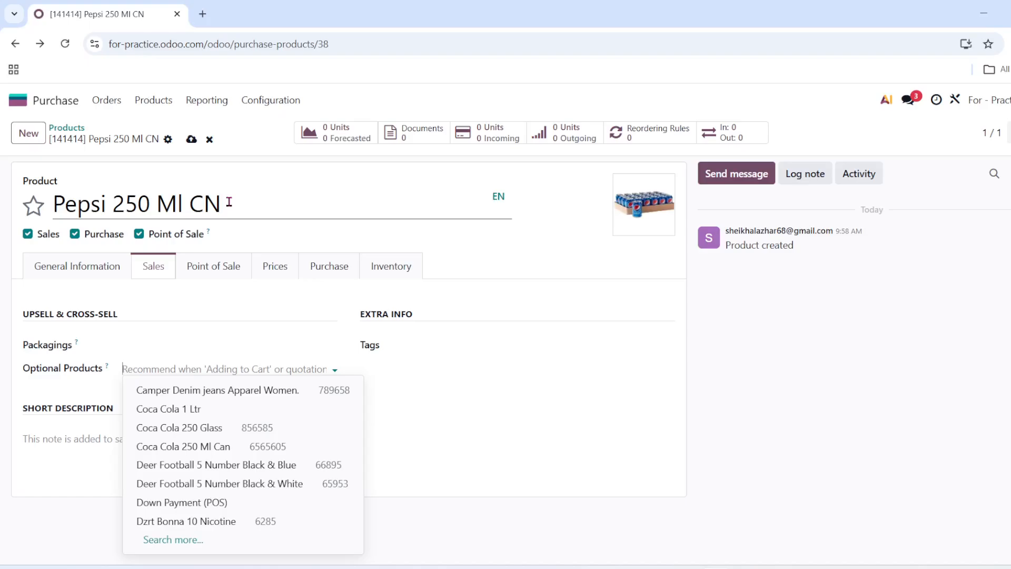
pyautogui.click(285, 178)
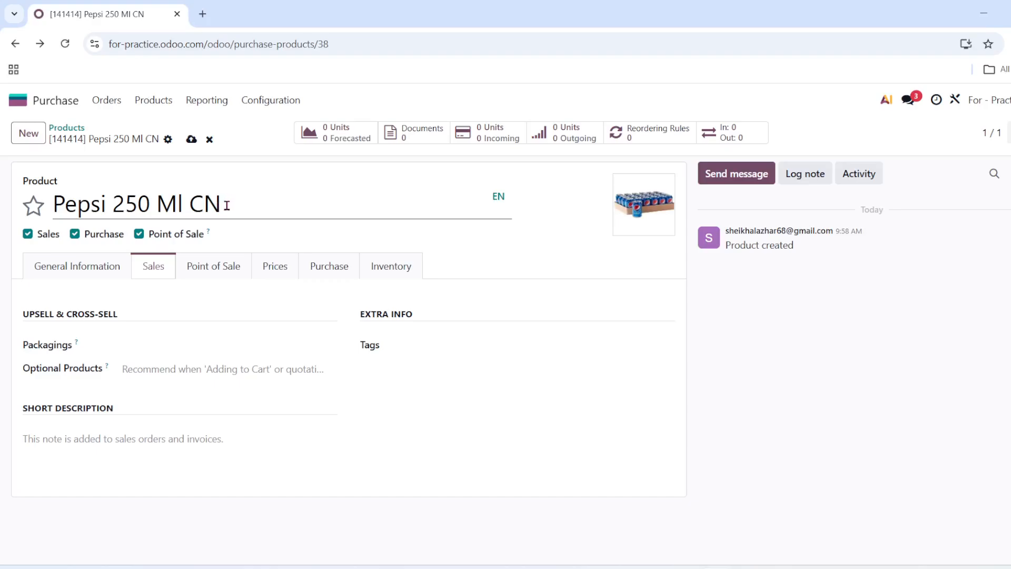
pyautogui.click(191, 370)
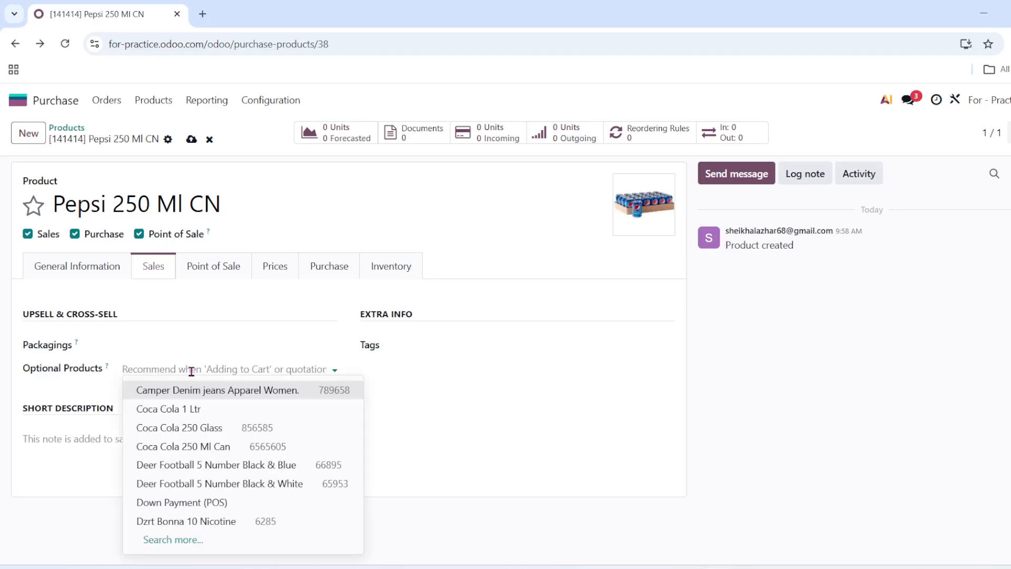
pyautogui.click(205, 448)
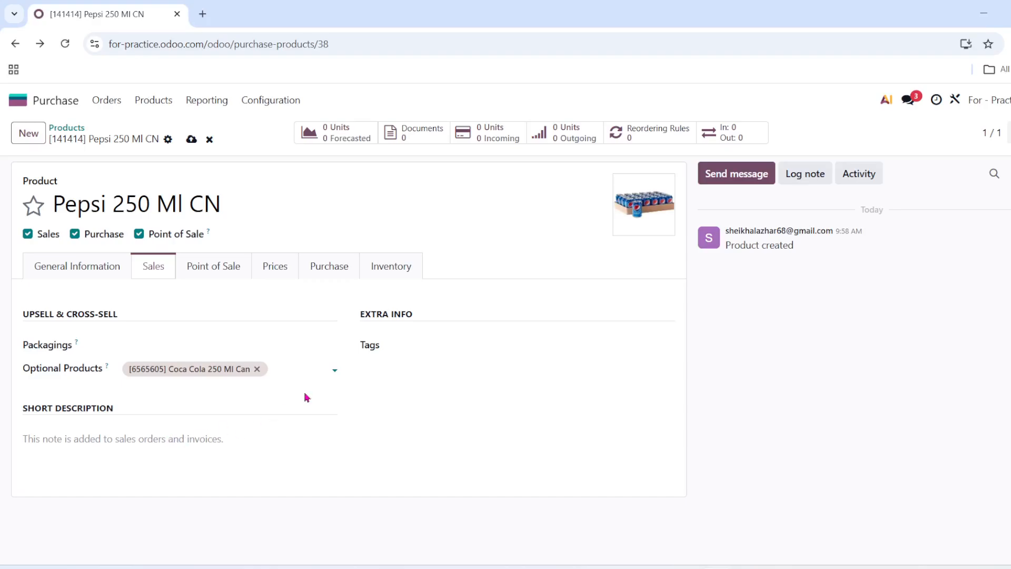
pyautogui.click(402, 341)
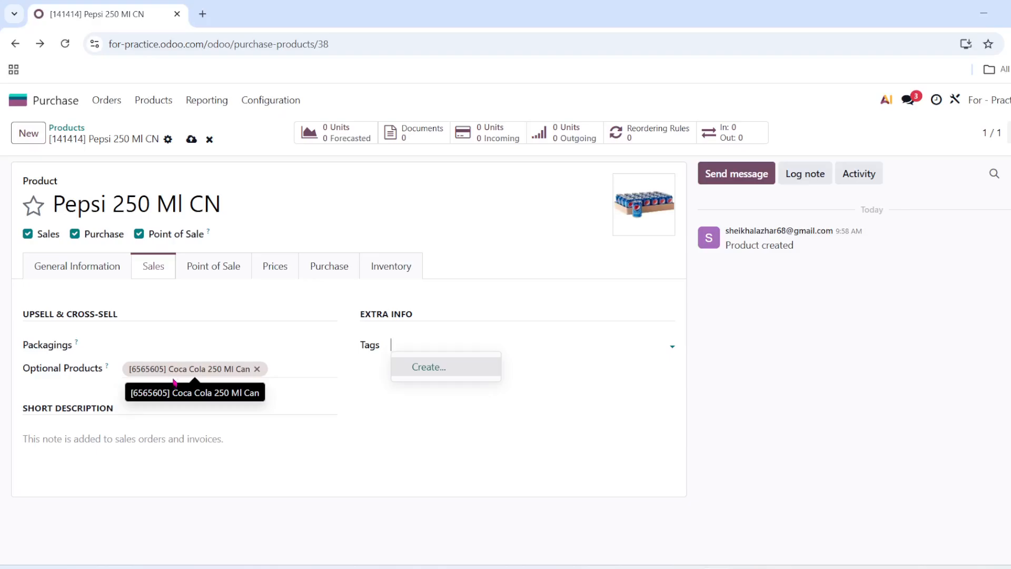
# - Open the product's point-of-sale settings, then open the Purchase product list in a new browser tab and switch to it
pyautogui.click(207, 268)
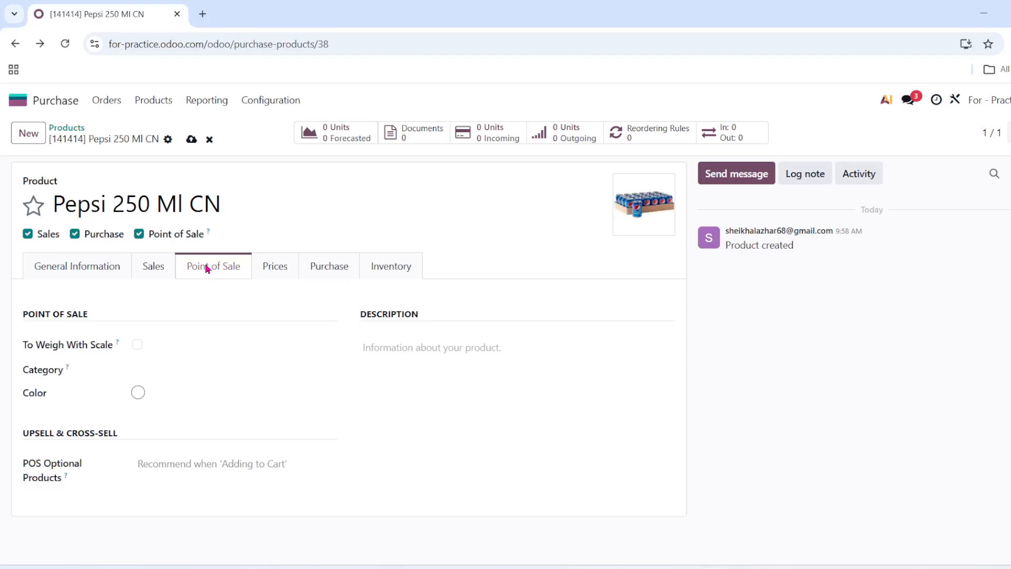
pyautogui.click(203, 109)
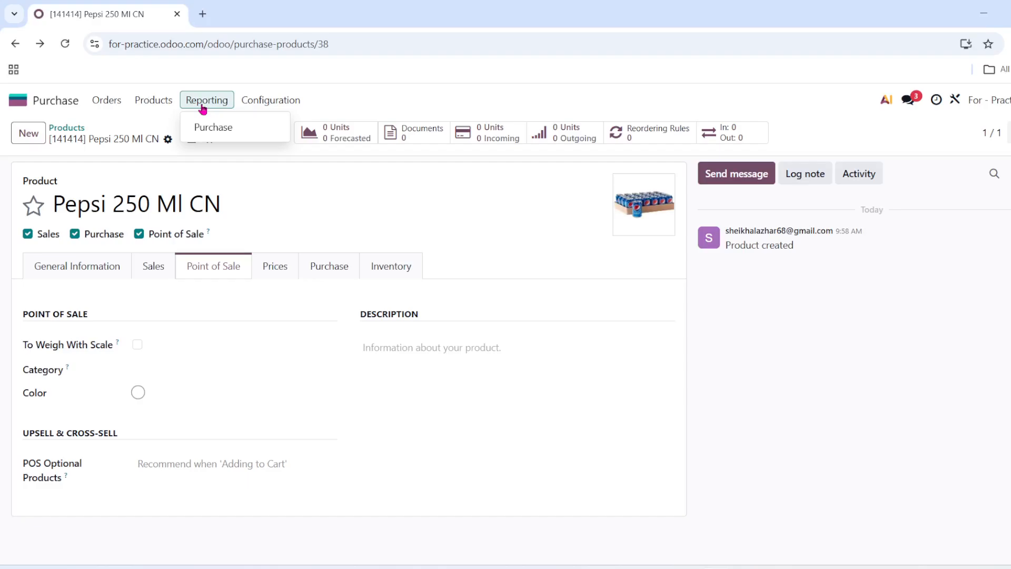
pyautogui.moveTo(158, 101)
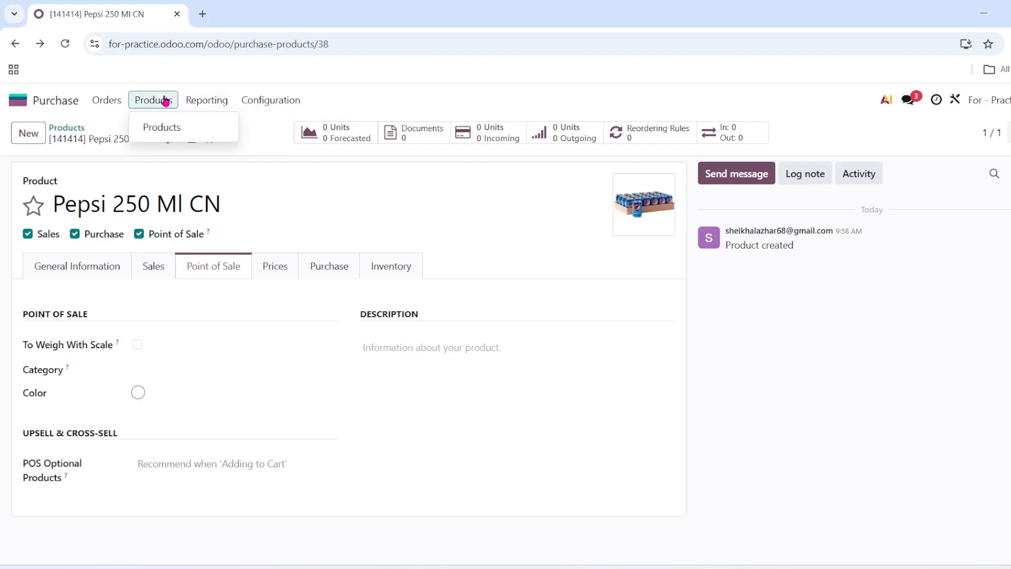
pyautogui.rightClick(165, 127)
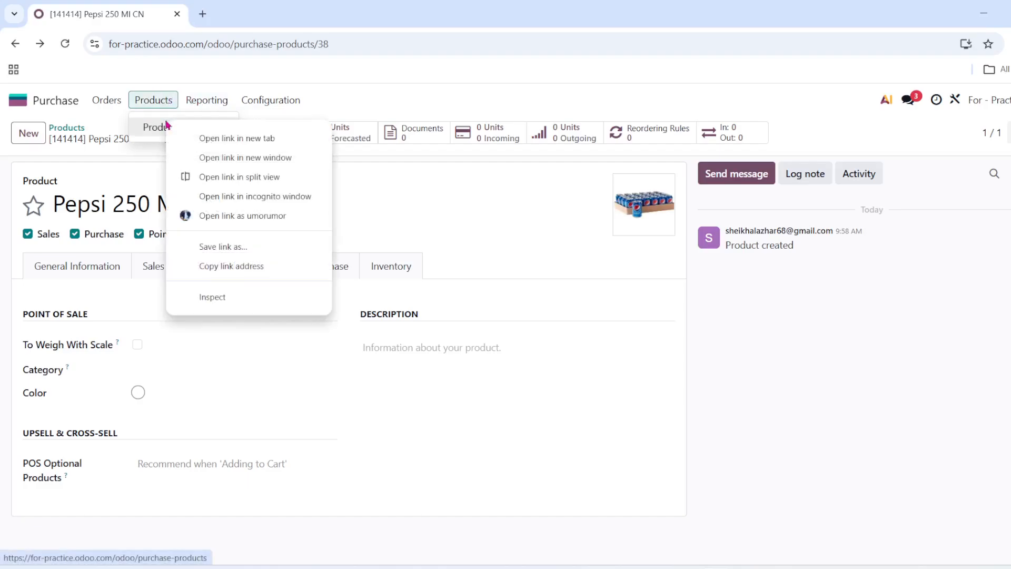
pyautogui.click(216, 139)
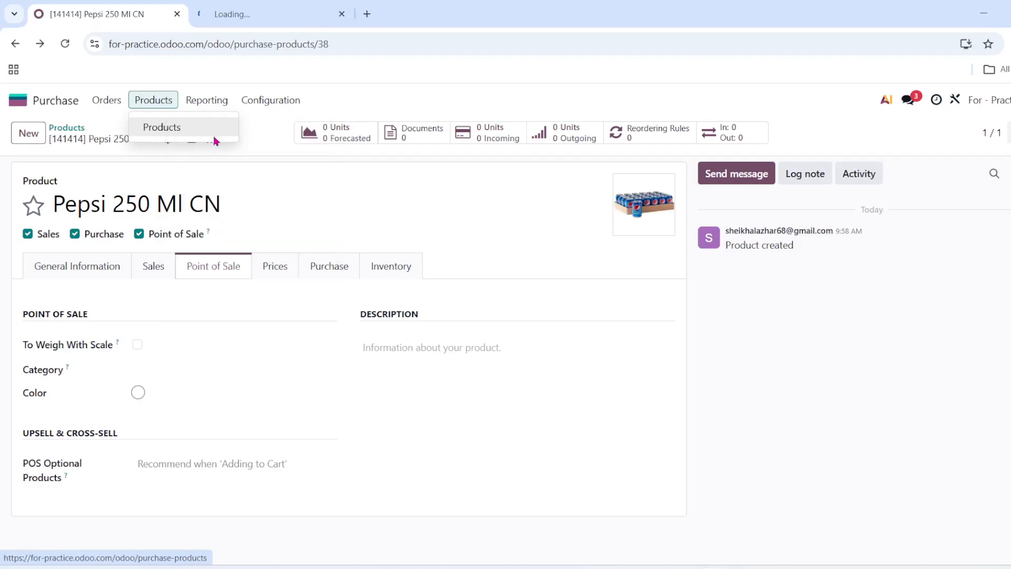
pyautogui.click(346, 90)
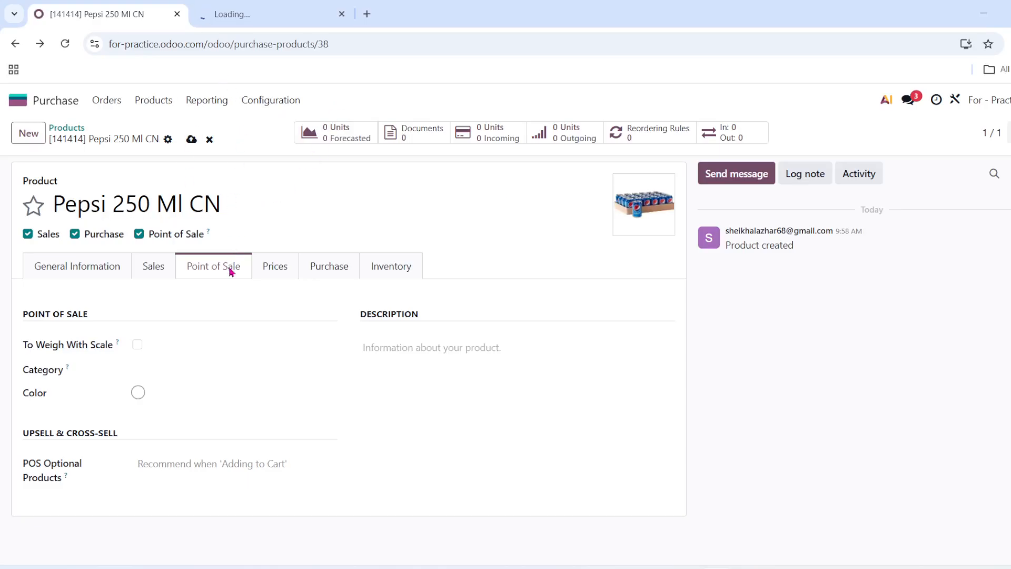
pyautogui.click(263, 6)
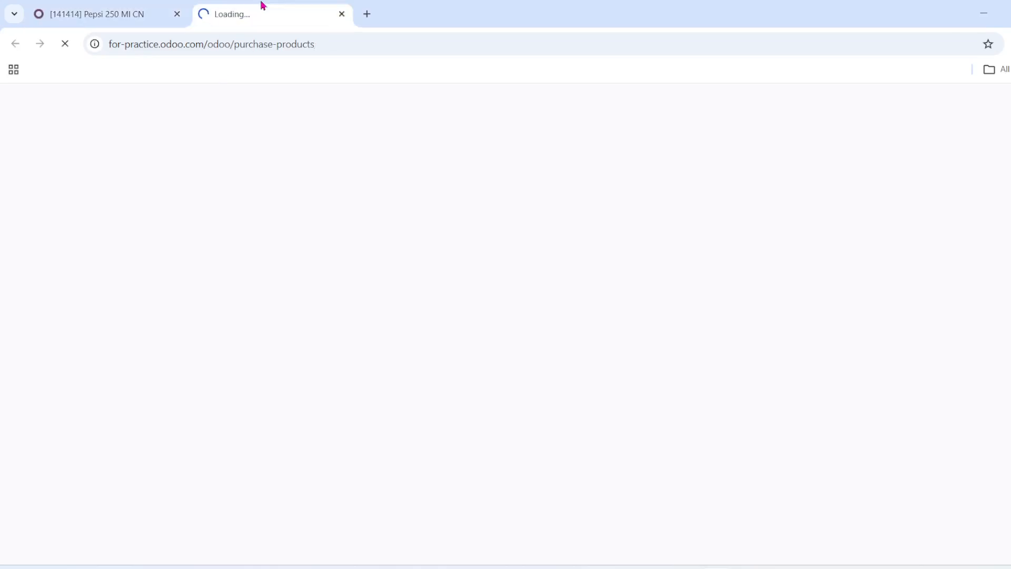
pyautogui.click(111, 6)
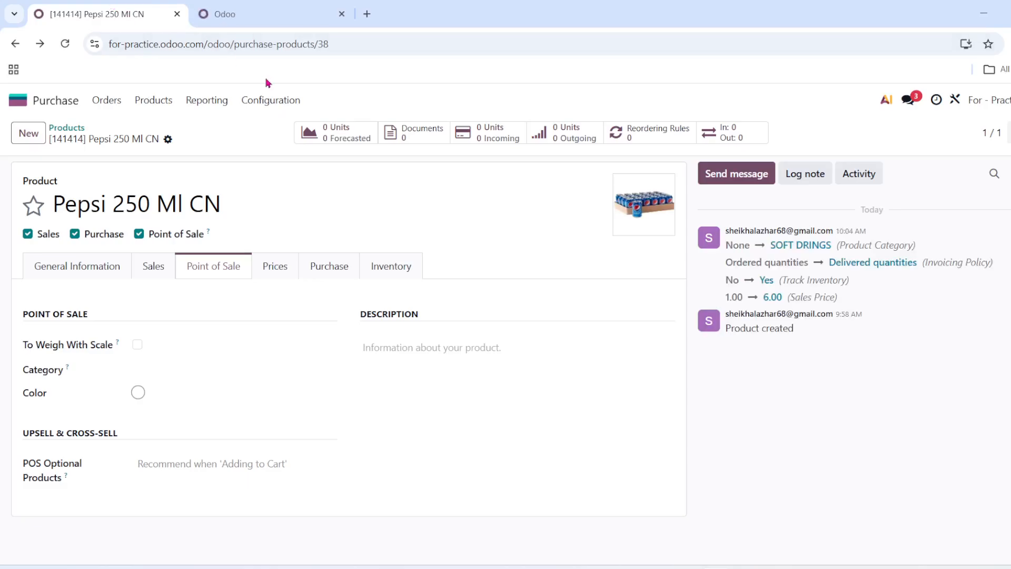
pyautogui.click(267, 14)
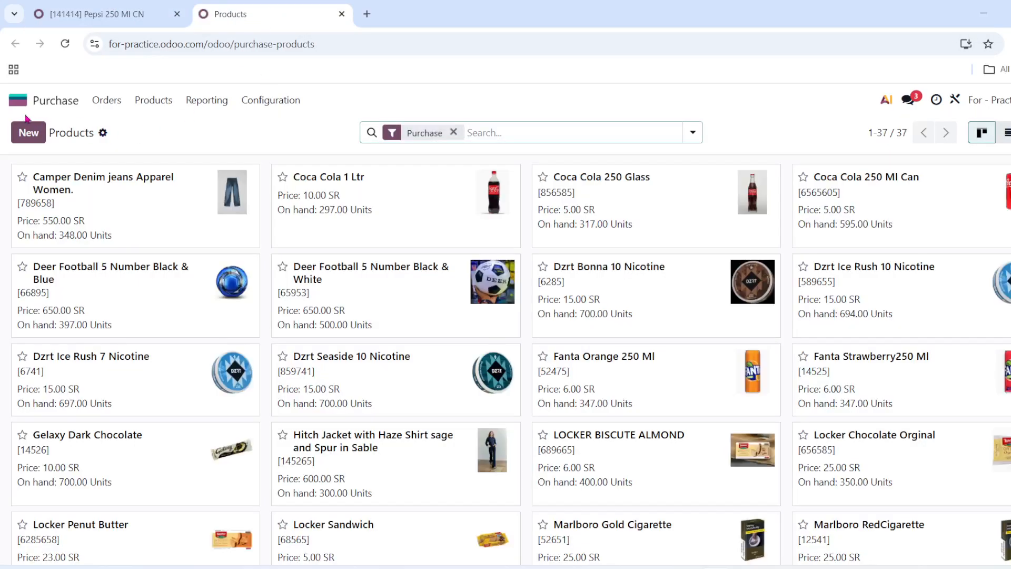
# - Switch to the Point of Sale app in the new browser tab and open the For - Practice register
pyautogui.click(50, 99)
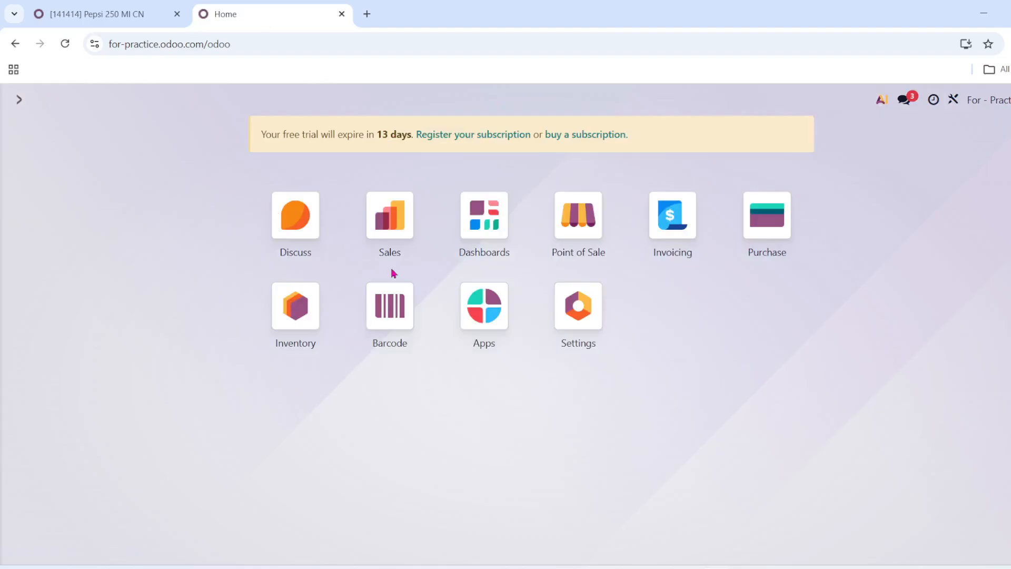
pyautogui.click(570, 252)
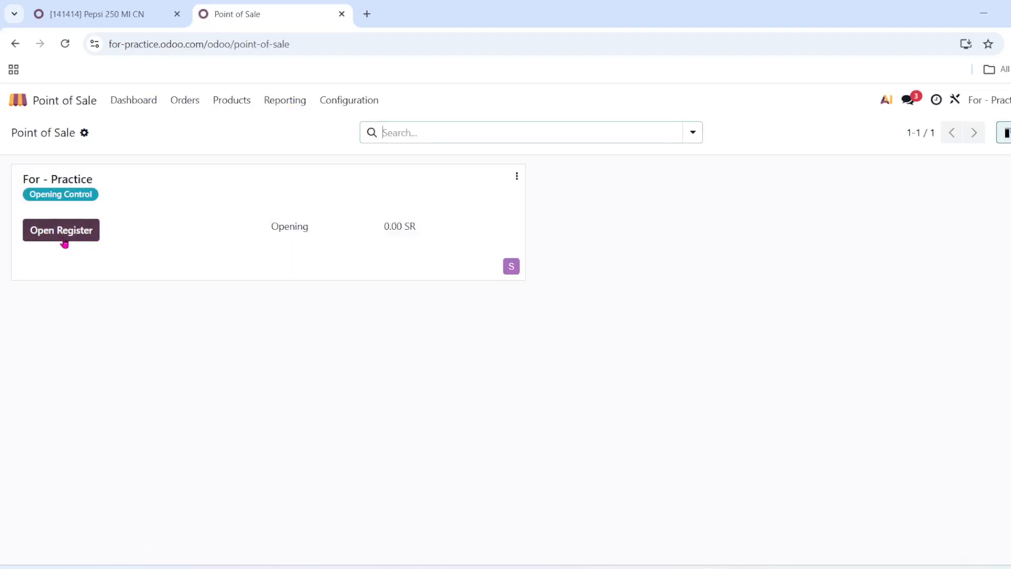
pyautogui.click(65, 241)
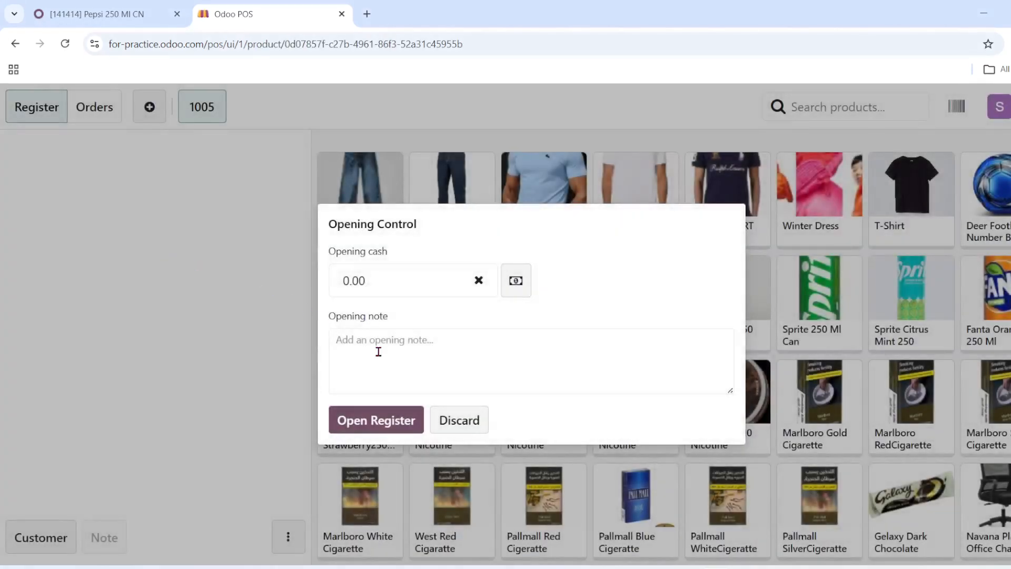
pyautogui.click(386, 426)
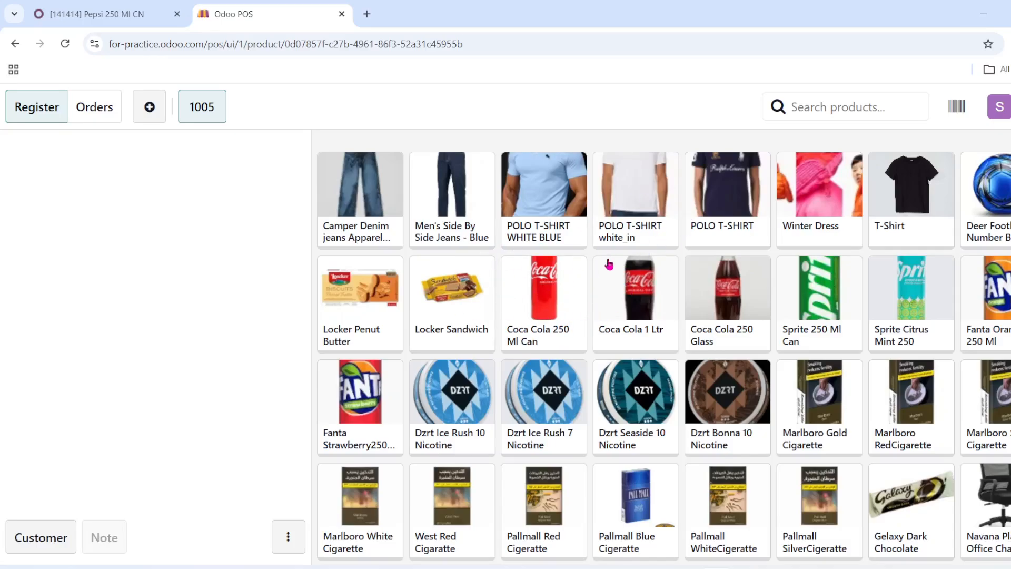
# - Return to the Pepsi product, try the To Weigh With Scale option on and off, and open its point-of-sale category choices
pyautogui.click(99, 10)
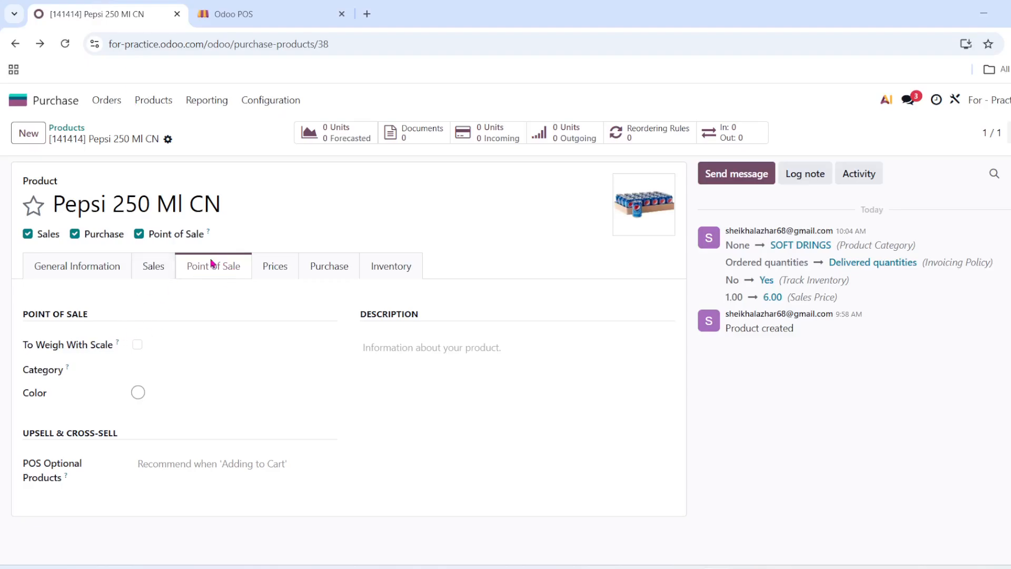
pyautogui.scroll(5, 210, 264)
pyautogui.scroll(-5, 211, 264)
pyautogui.click(138, 345)
pyautogui.click(138, 345)
pyautogui.click(156, 376)
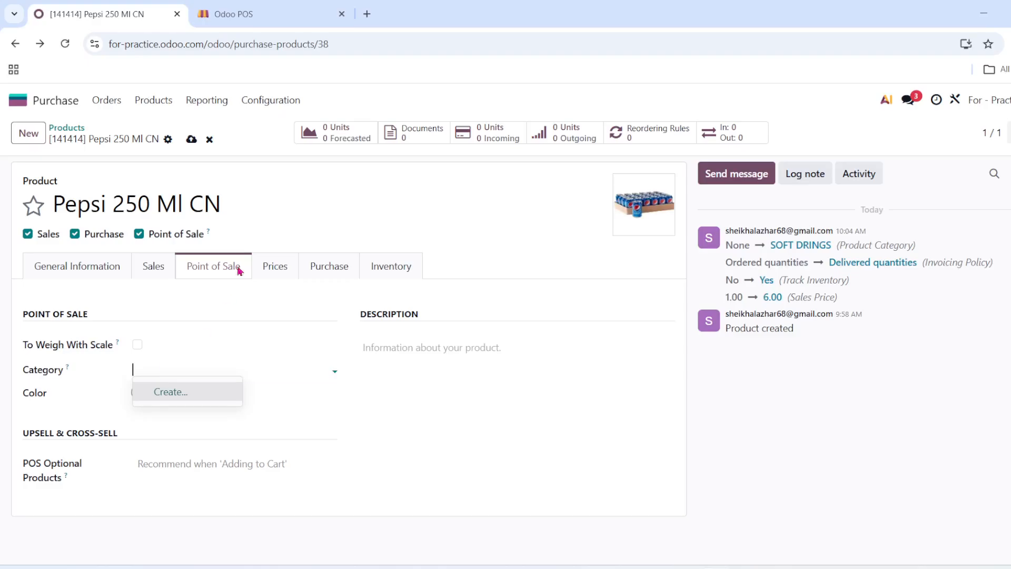
# - Compare the register's product grid with the Pepsi product's point-of-sale settings, checking its color choices and description
pyautogui.click(226, 12)
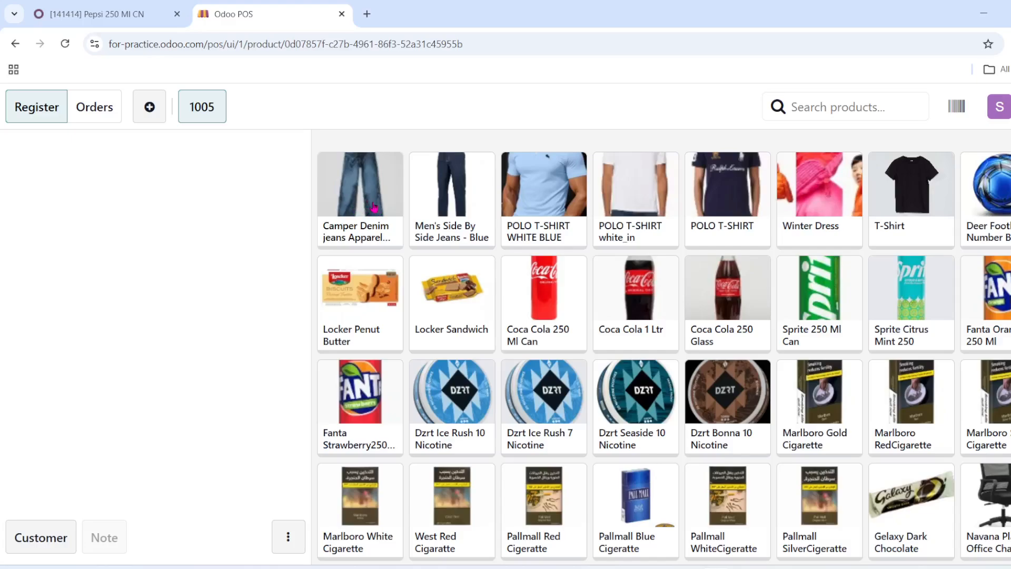
pyautogui.click(105, 5)
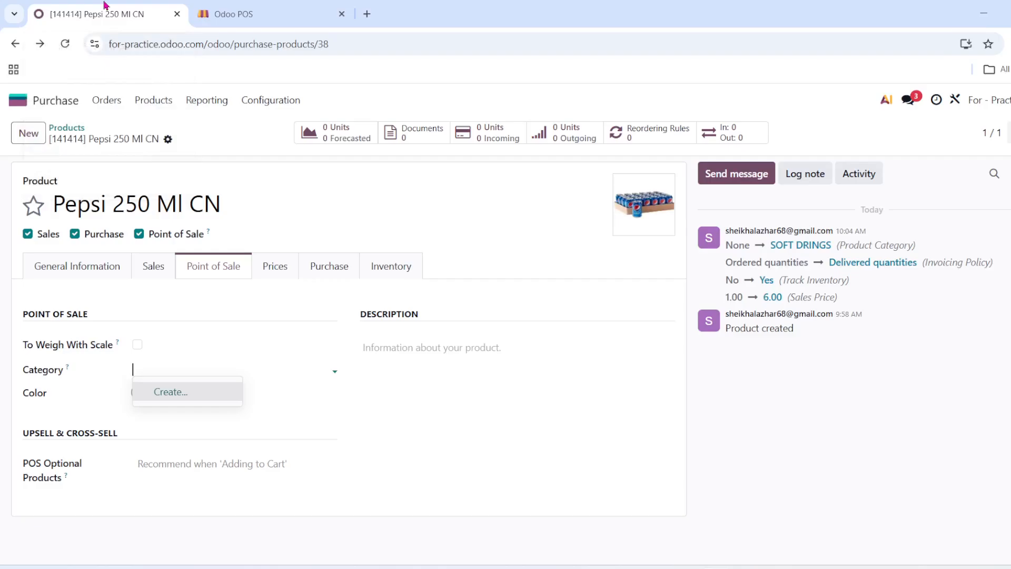
pyautogui.click(210, 7)
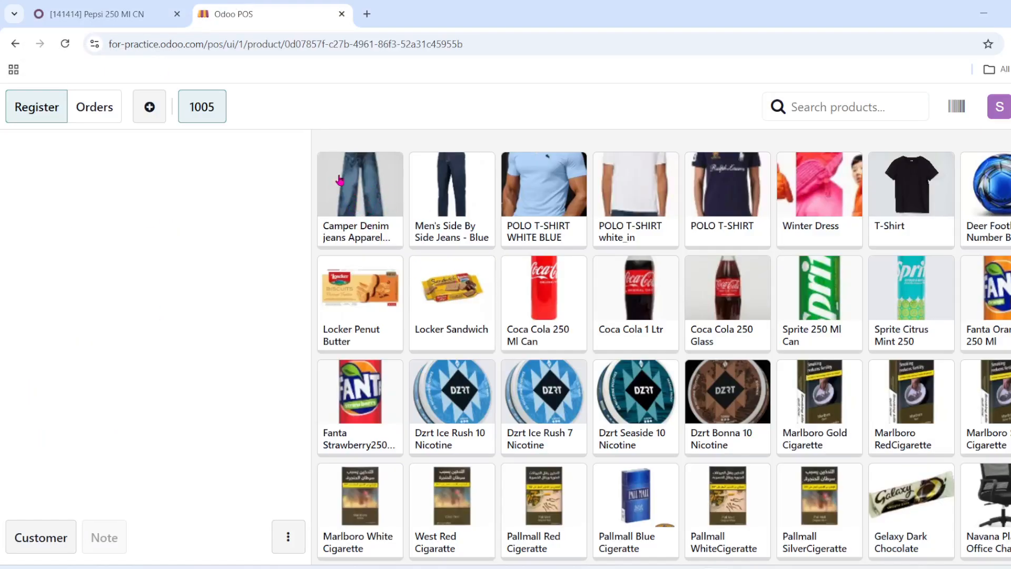
pyautogui.click(125, 5)
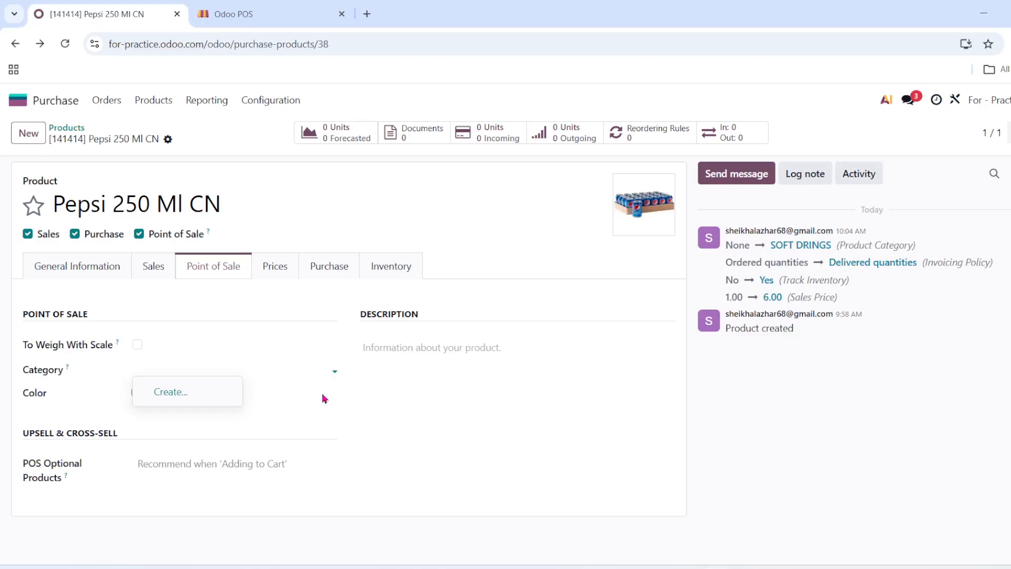
pyautogui.click(279, 431)
pyautogui.click(139, 393)
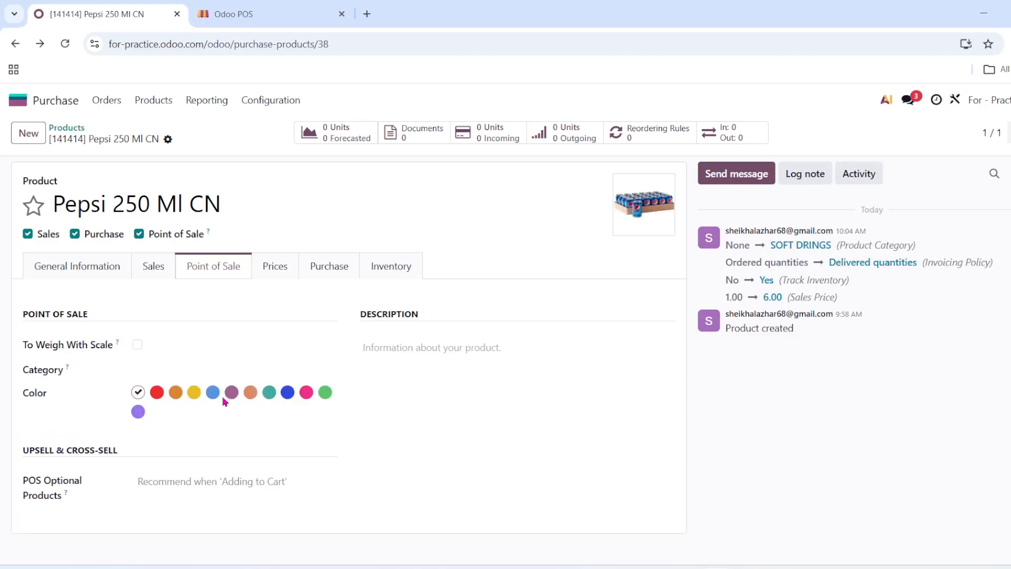
pyautogui.click(439, 350)
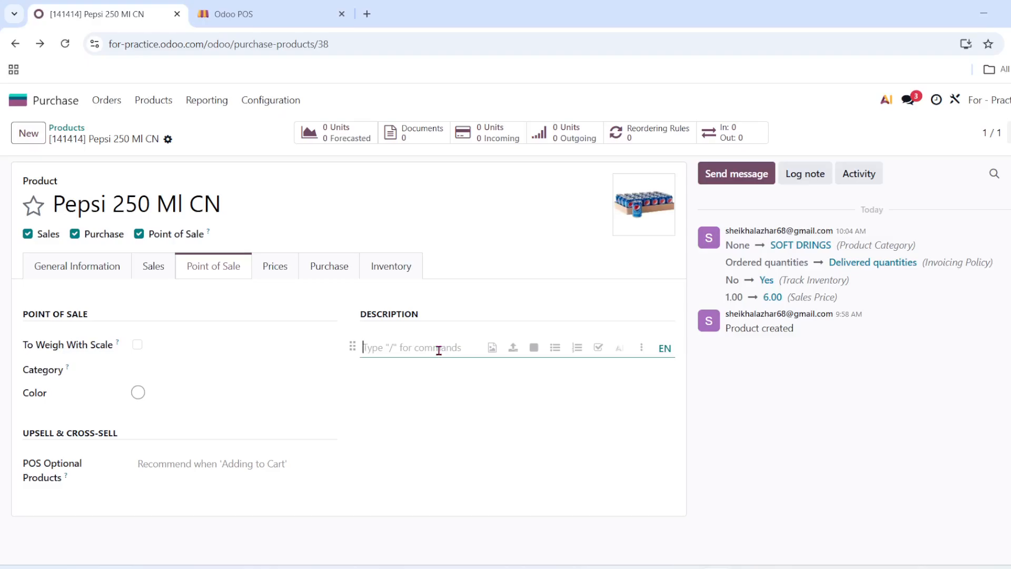
# - Add one Camper Denim jeans Apparel Women to the register's current order and return to the Pepsi product
pyautogui.click(258, 11)
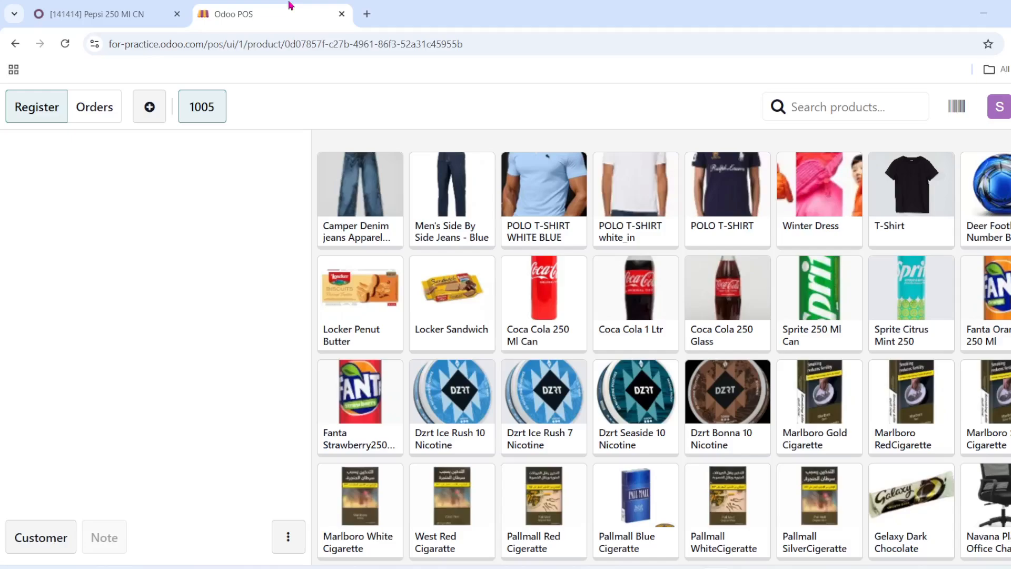
pyautogui.click(377, 219)
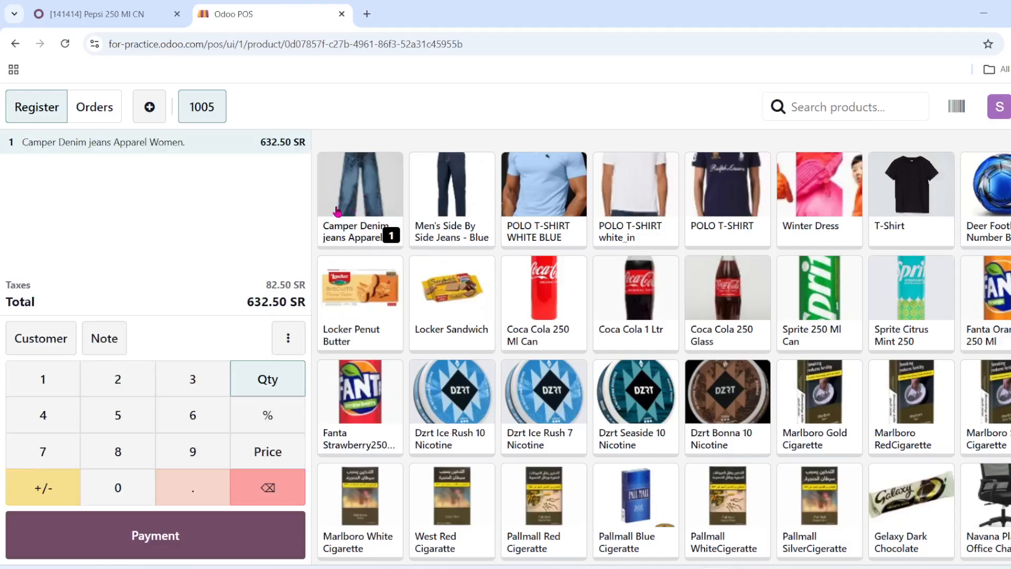
pyautogui.click(136, 14)
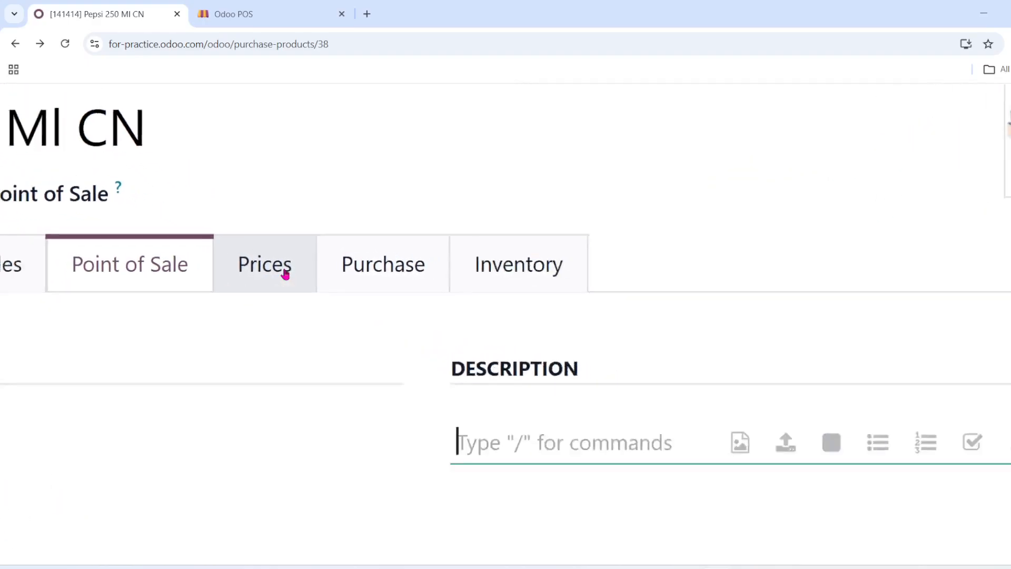
pyautogui.click(285, 274)
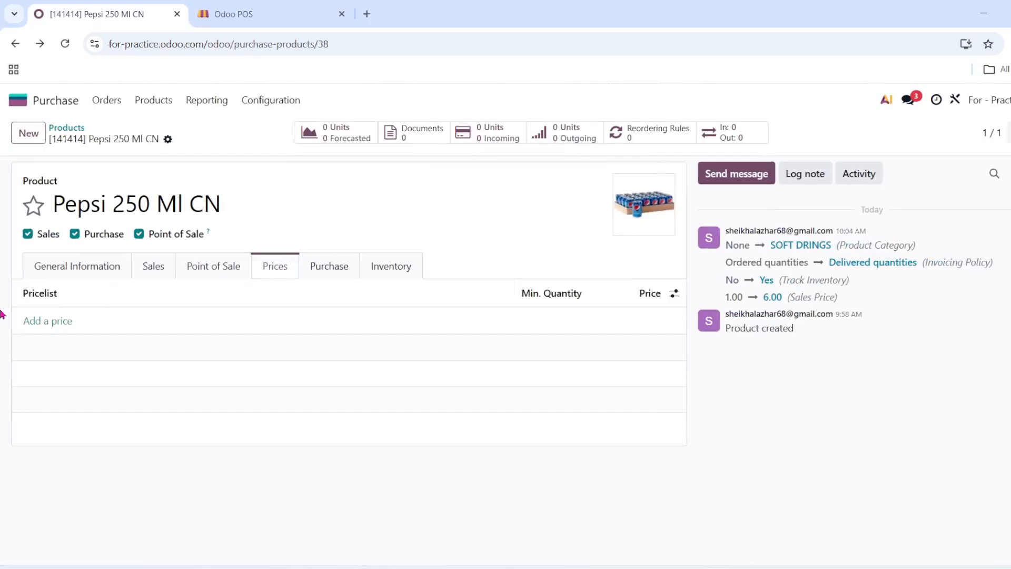
pyautogui.click(64, 327)
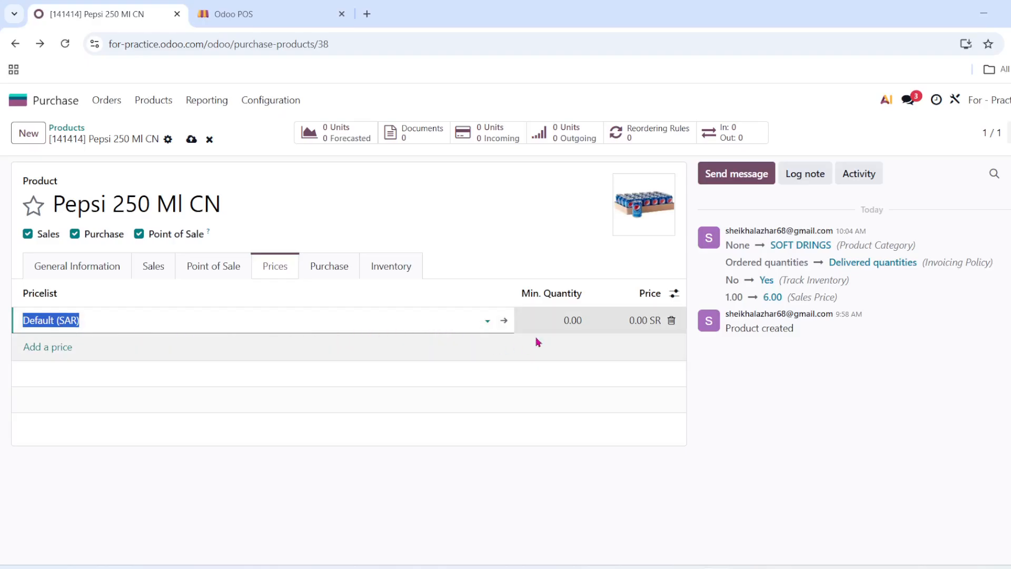
pyautogui.click(80, 270)
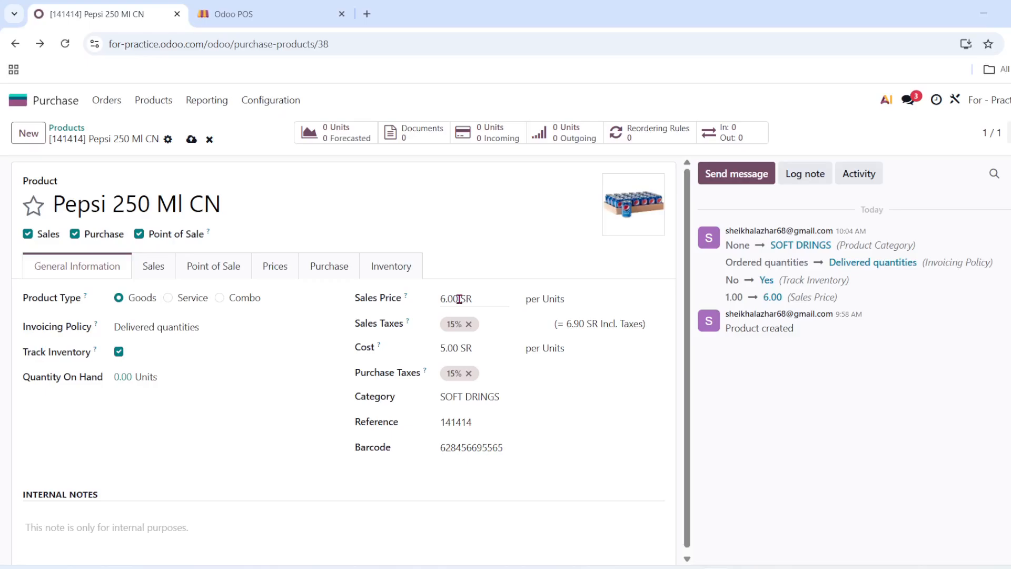
# - Add a Default (SAR) price rule to the Pepsi product with a minimum quantity of 50 and a price of 5 SR
pyautogui.click(264, 263)
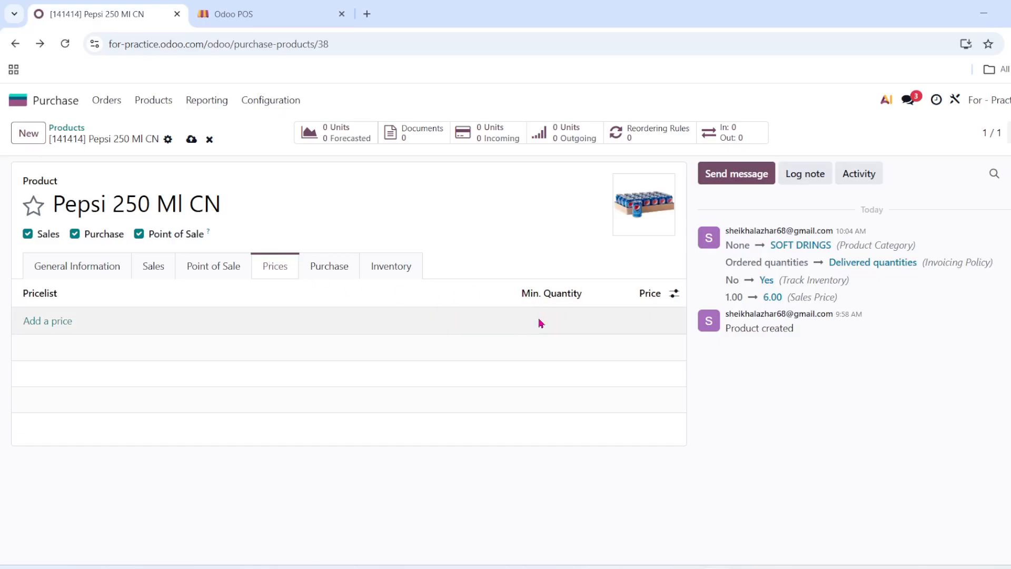
pyautogui.click(43, 321)
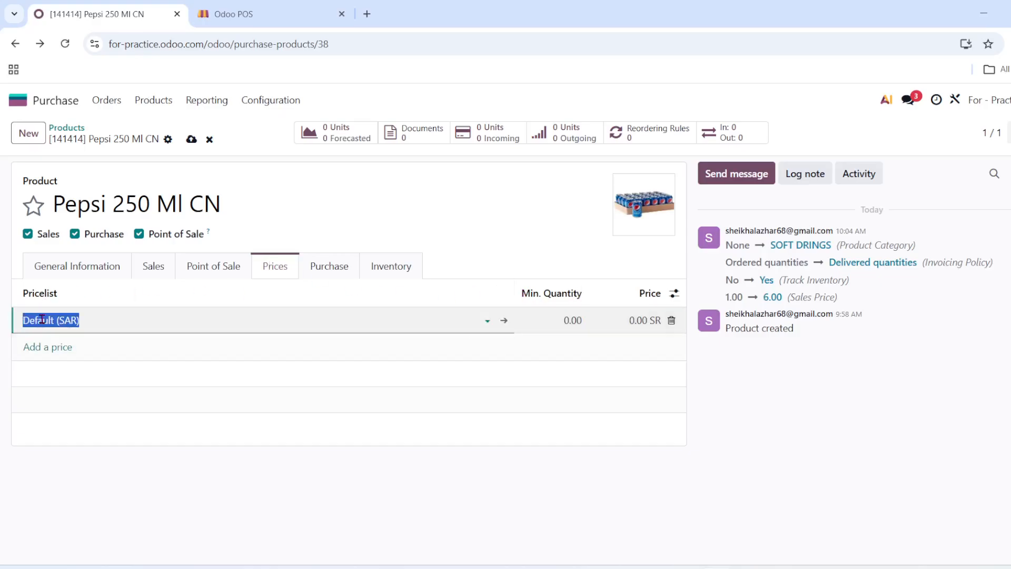
pyautogui.click(573, 320)
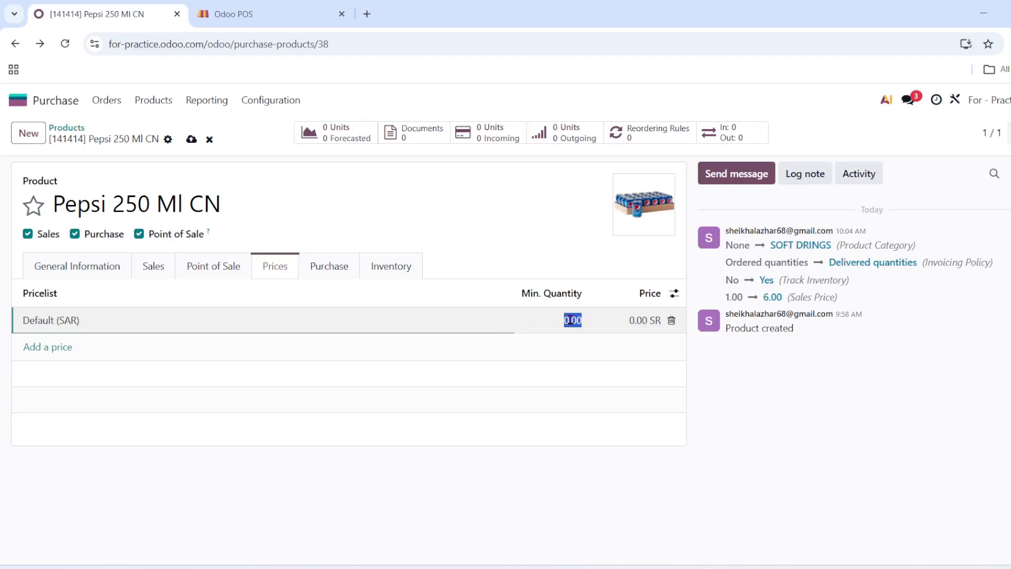
pyautogui.write('50')
pyautogui.click(640, 322)
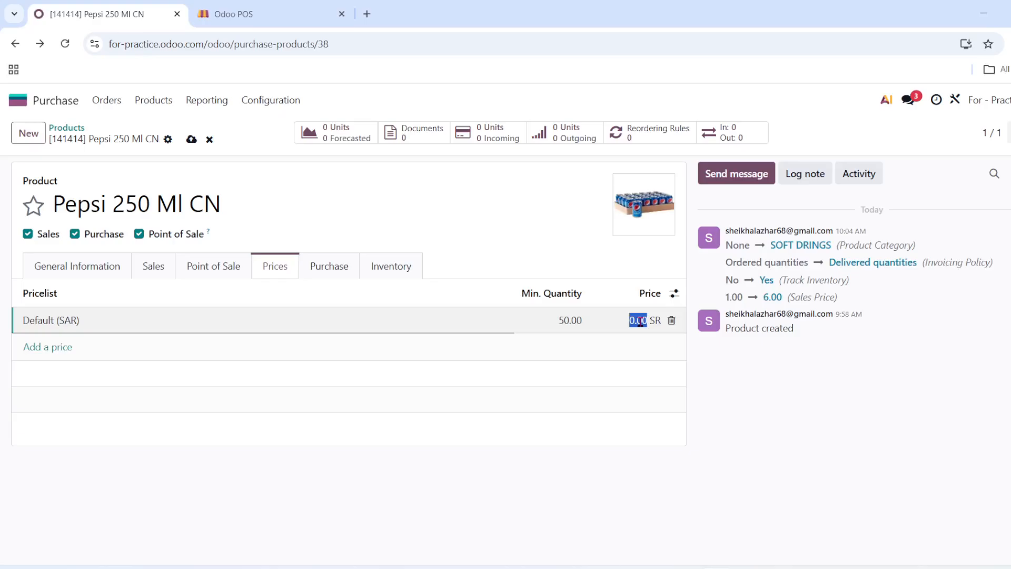
pyautogui.write('5')
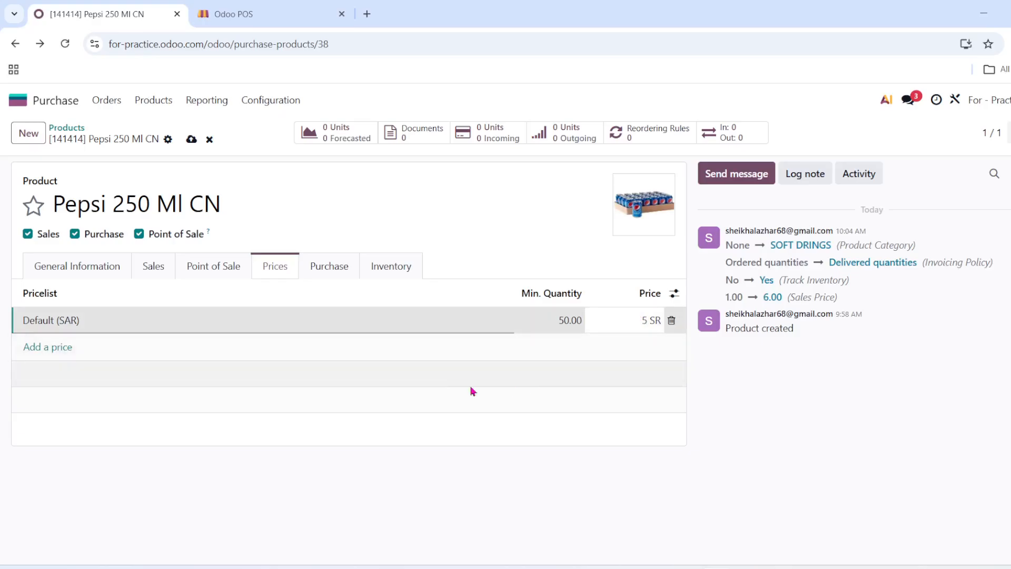
# - Add a second Default (SAR) price rule with a minimum quantity of 100 and a price of 4 SR
pyautogui.click(42, 354)
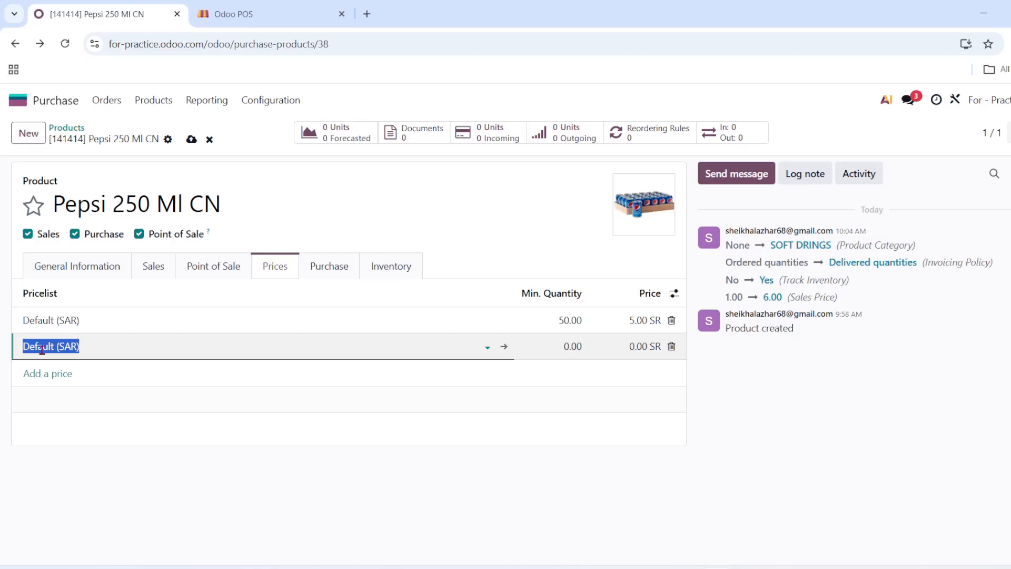
pyautogui.click(566, 346)
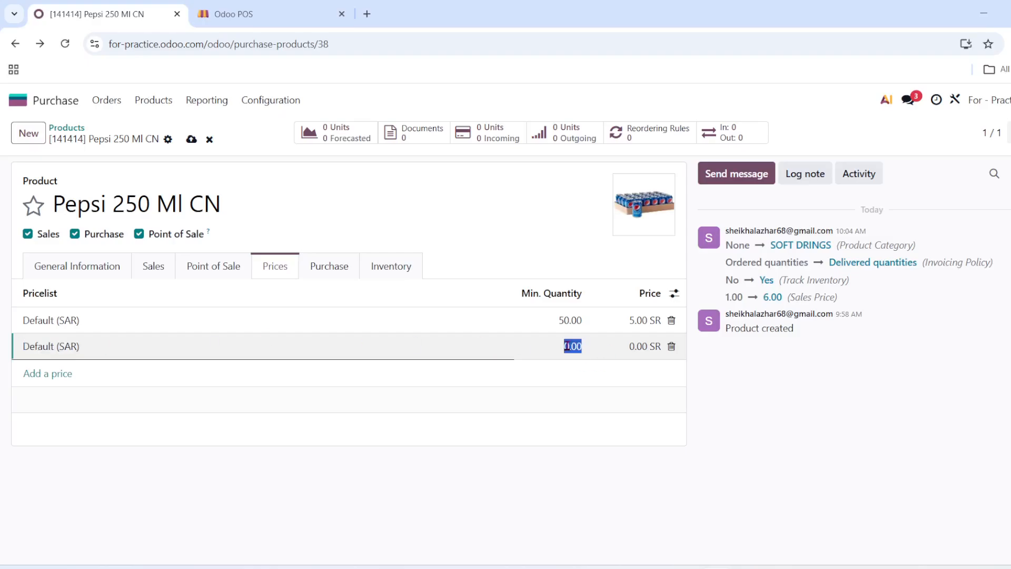
pyautogui.write('100')
pyautogui.click(640, 346)
pyautogui.write('4')
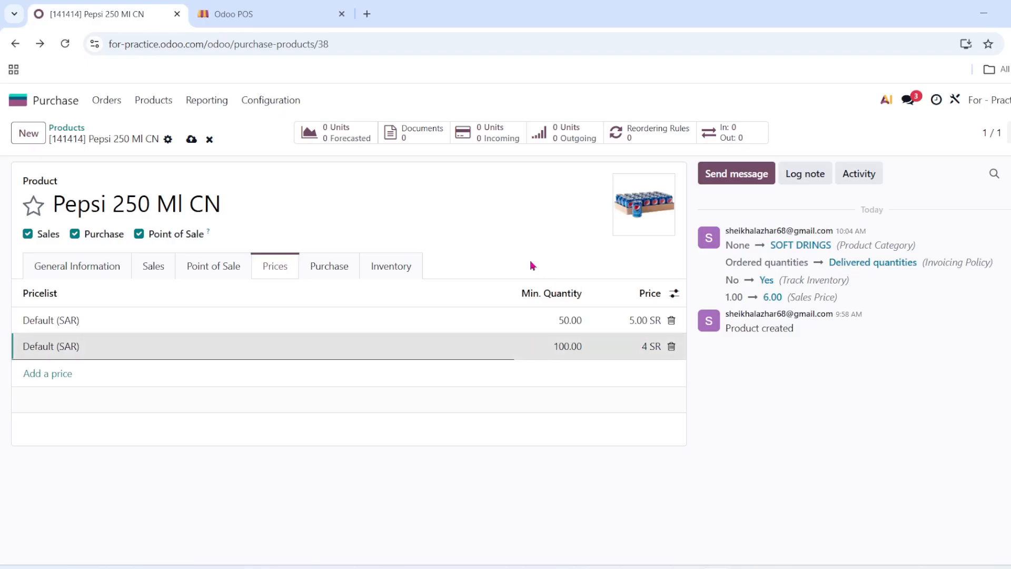
# - Save the Pepsi product with its two quantity-based price rules
pyautogui.click(544, 254)
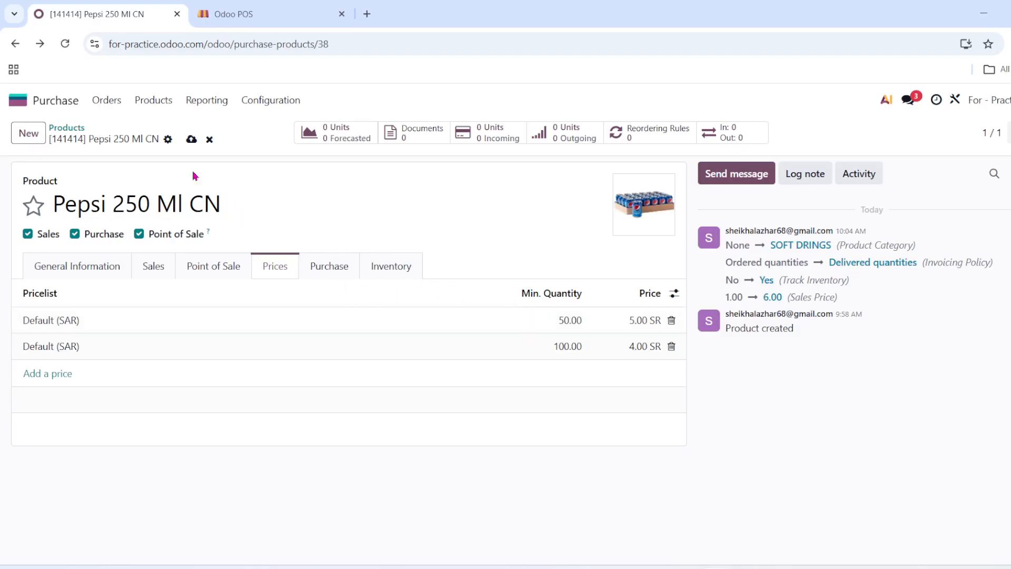
pyautogui.click(191, 140)
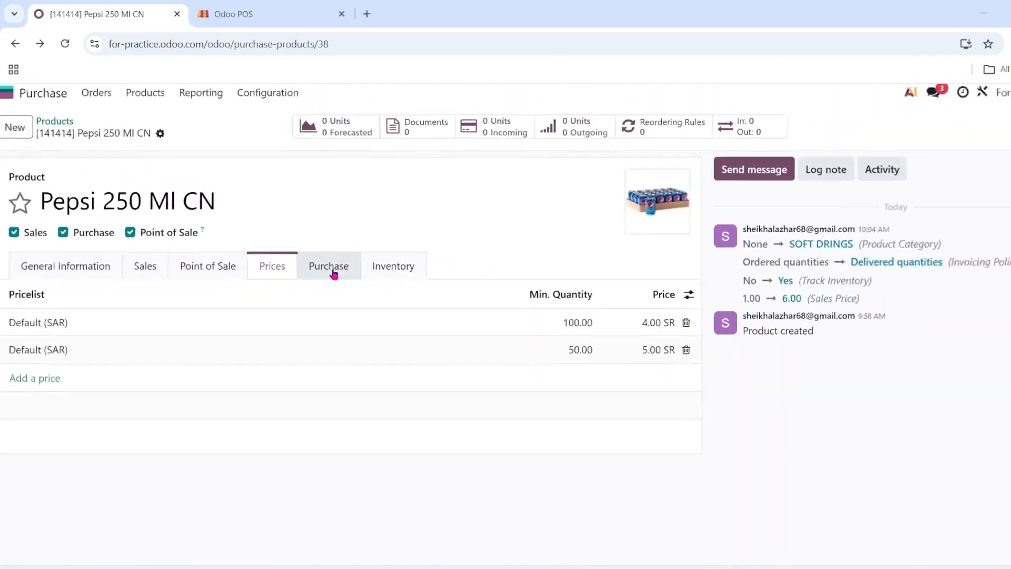
# - Add Pepsi Company as a vendor in the Pepsi product's purchase settings
pyautogui.click(331, 270)
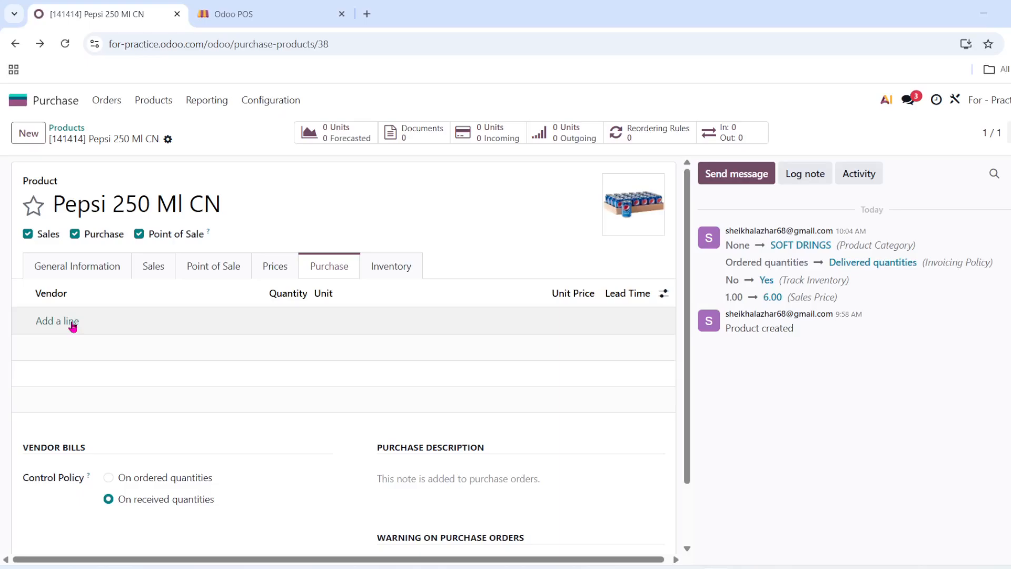
pyautogui.click(71, 321)
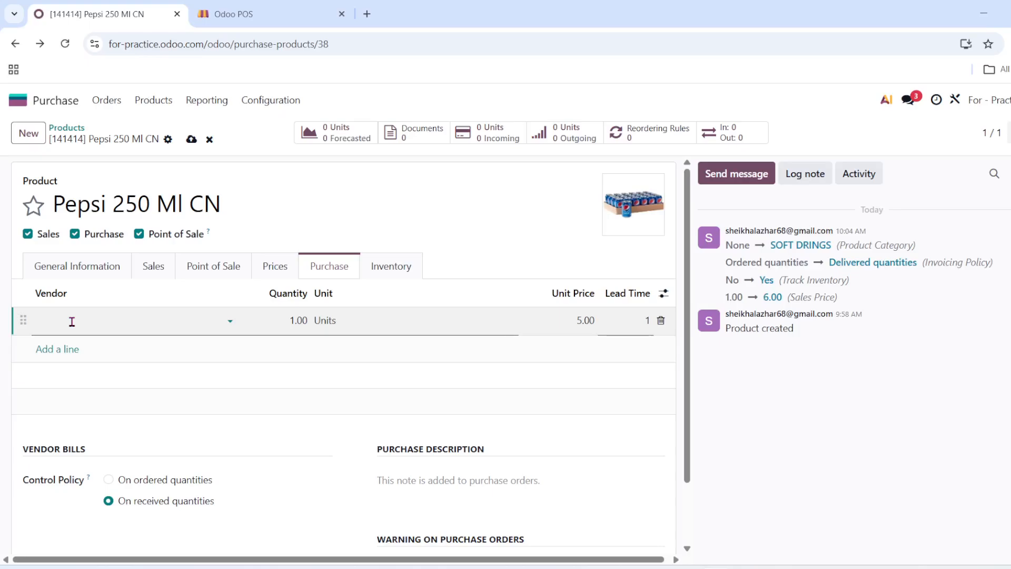
pyautogui.write('P')
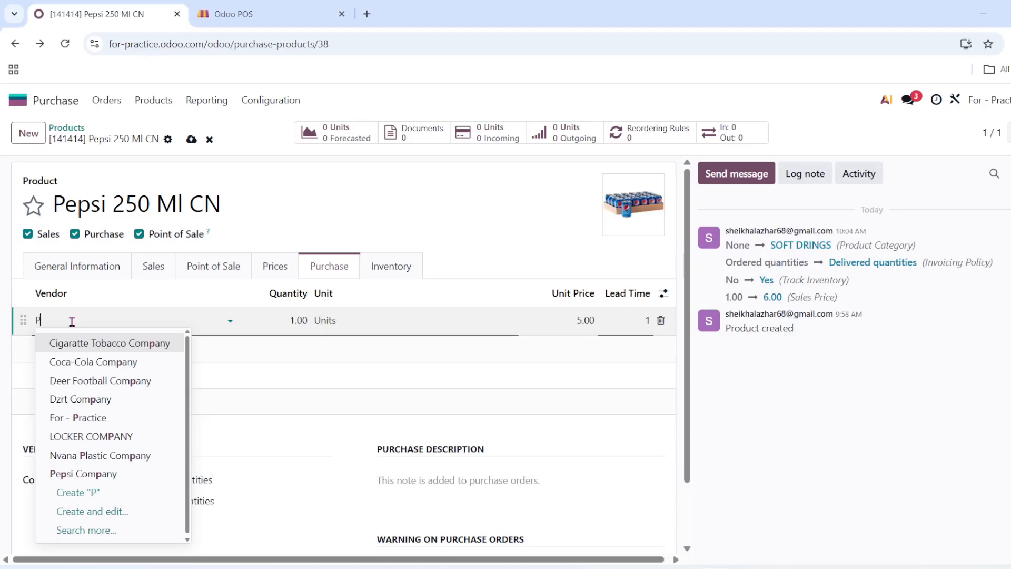
pyautogui.write('E')
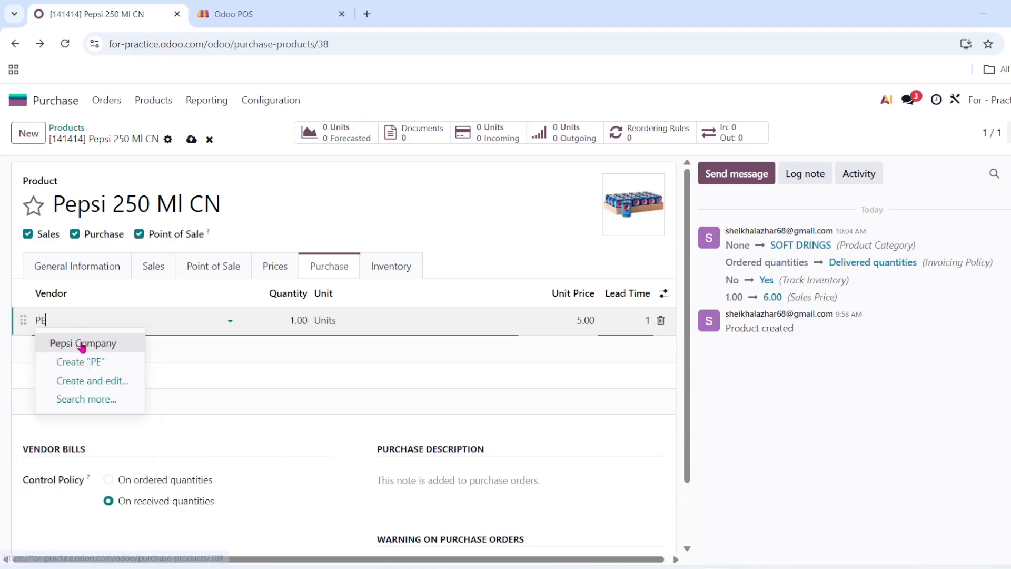
pyautogui.click(84, 345)
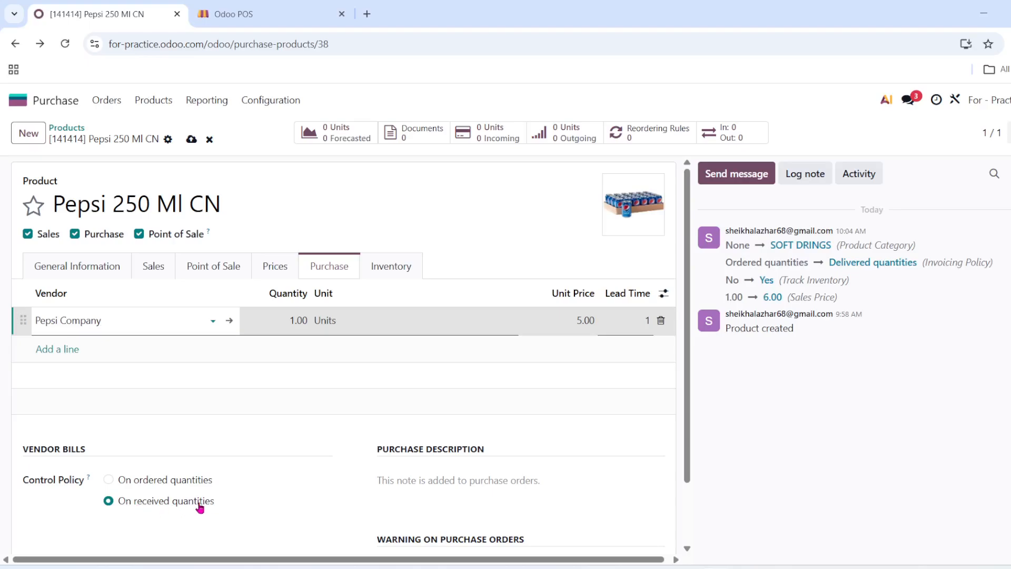
pyautogui.rightClick(466, 480)
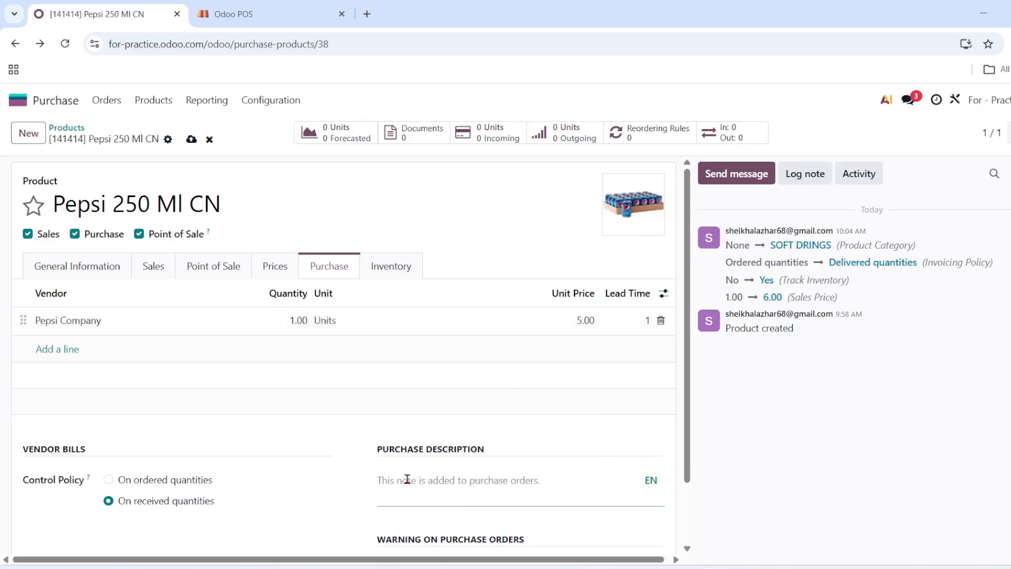
# - Check the Pepsi product's purchase-order warning field and its inventory settings
pyautogui.scroll(-1, 408, 480)
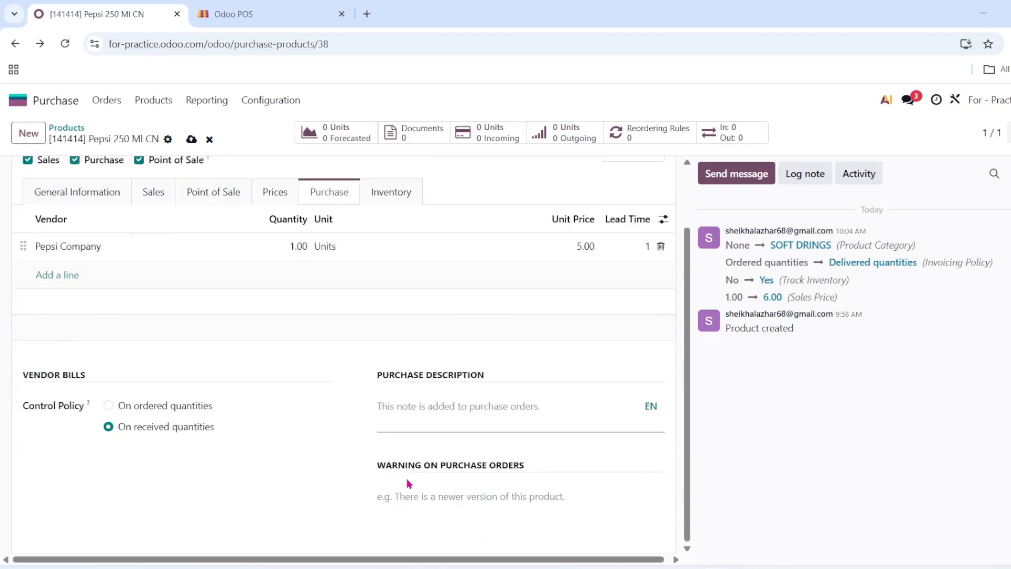
pyautogui.click(424, 504)
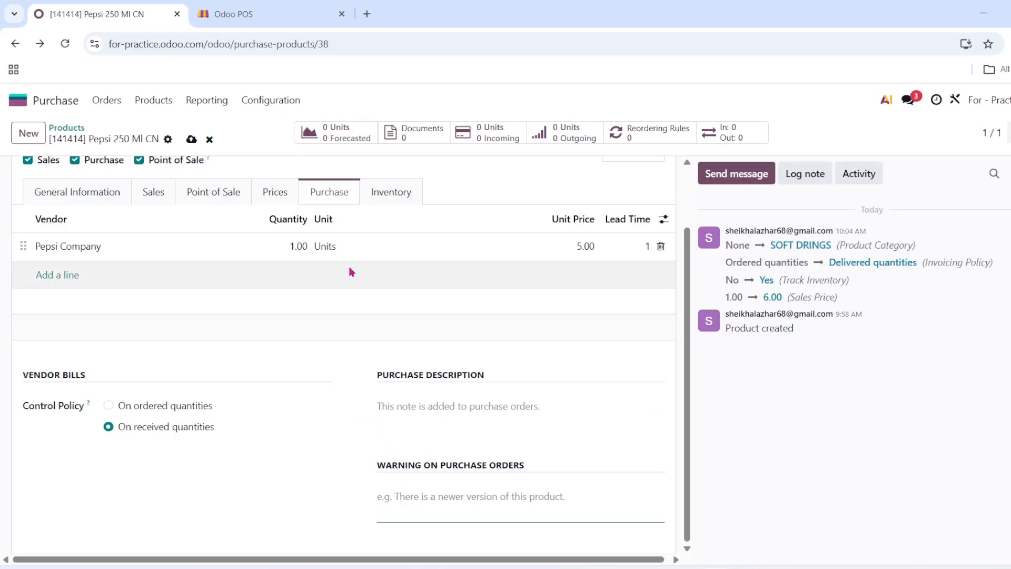
pyautogui.click(397, 195)
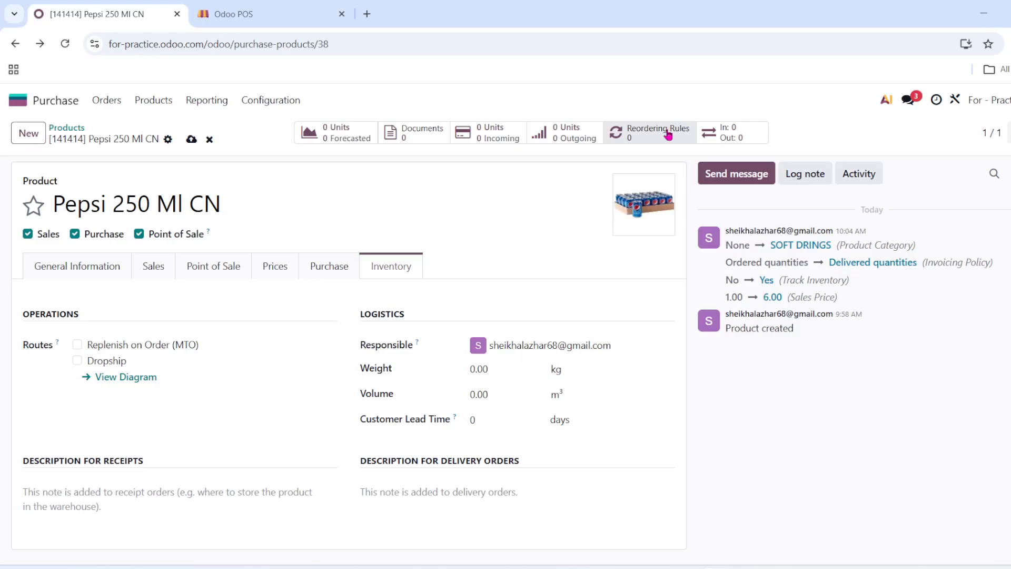
# - Create a reordering rule for the Pepsi product with a minimum of 250 and a maximum of 350 units, and order the replenishment
pyautogui.click(634, 140)
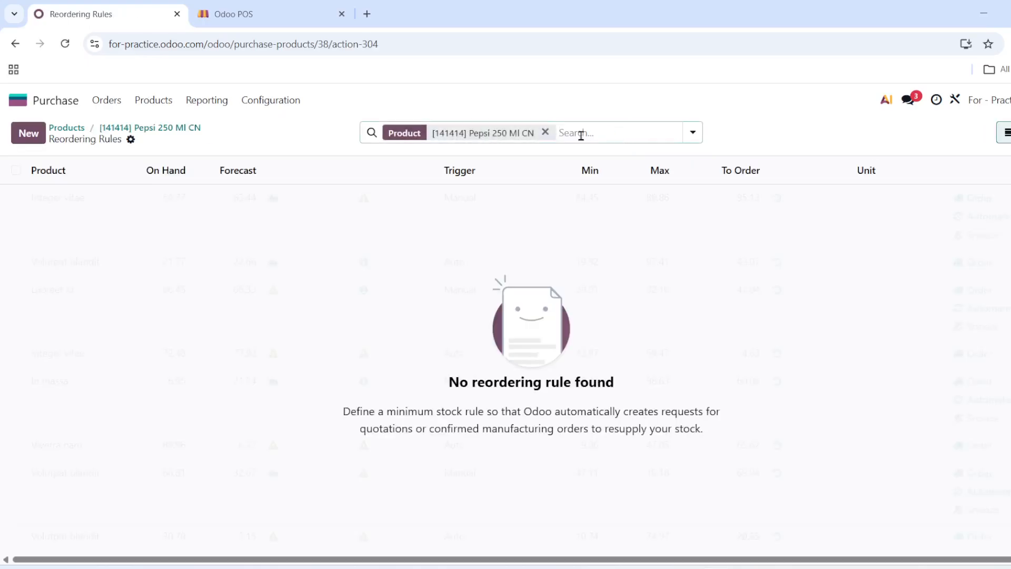
pyautogui.click(29, 134)
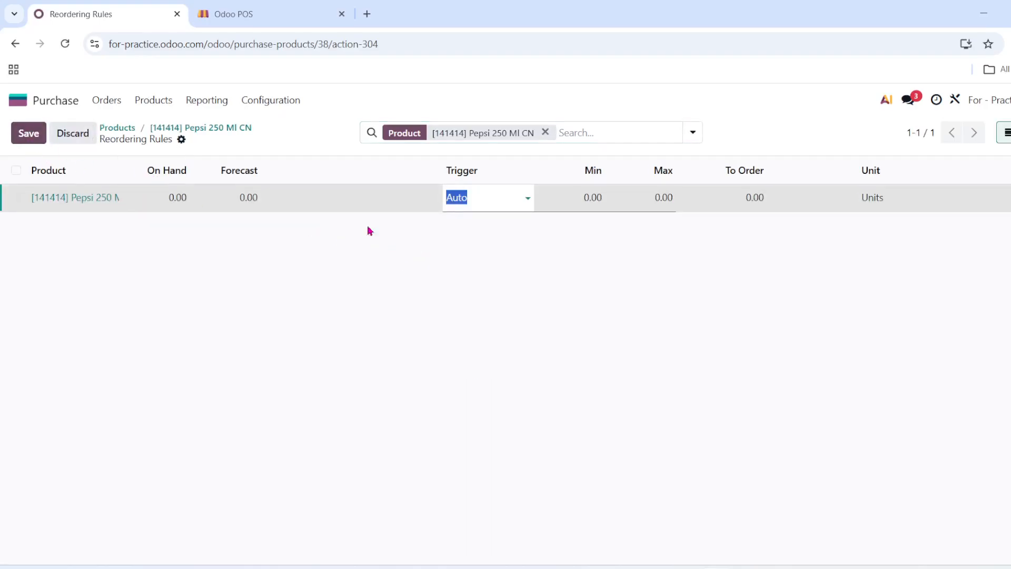
pyautogui.click(596, 200)
pyautogui.write('250')
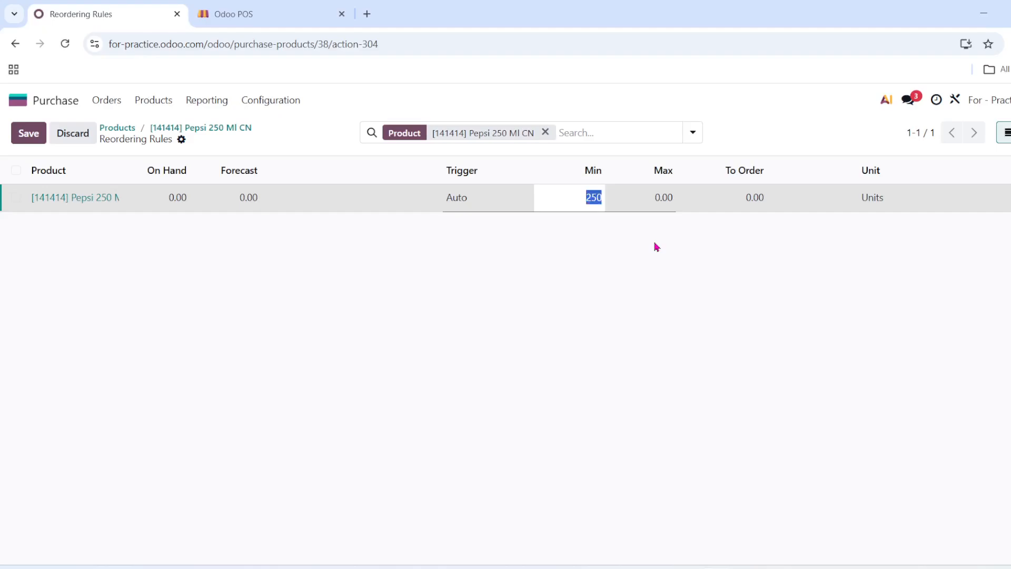
pyautogui.press('Tab')
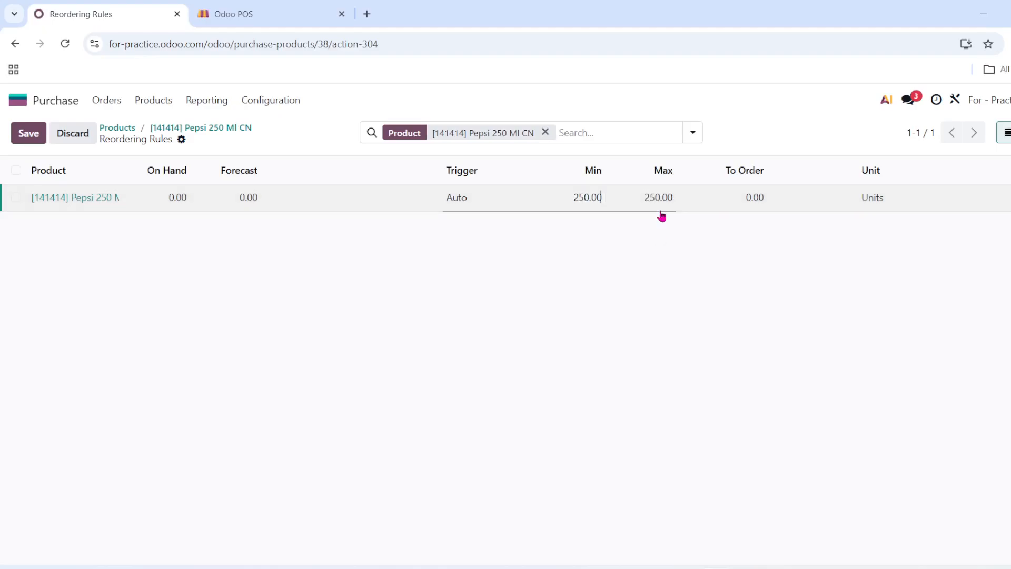
pyautogui.write('350')
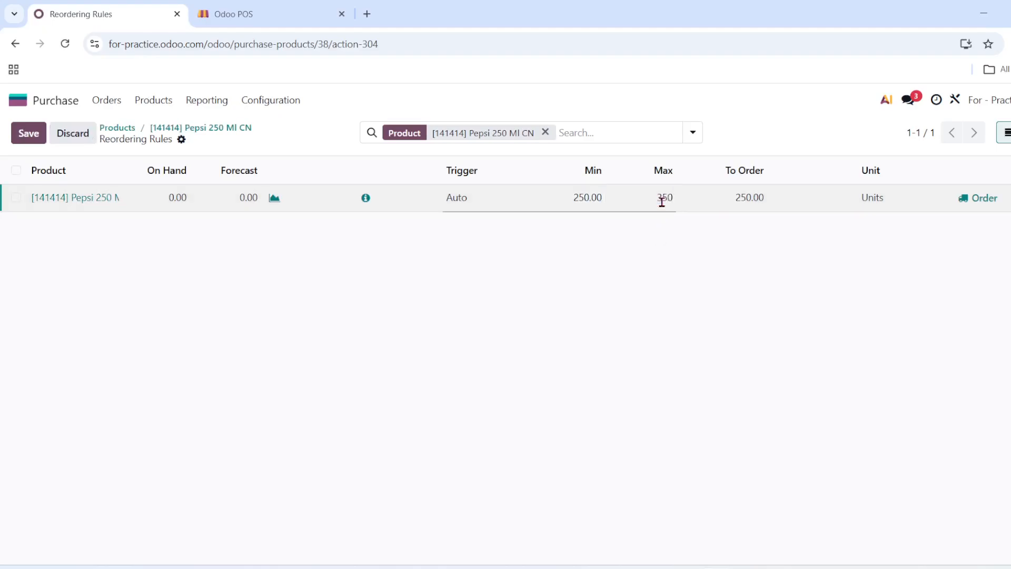
pyautogui.click(705, 261)
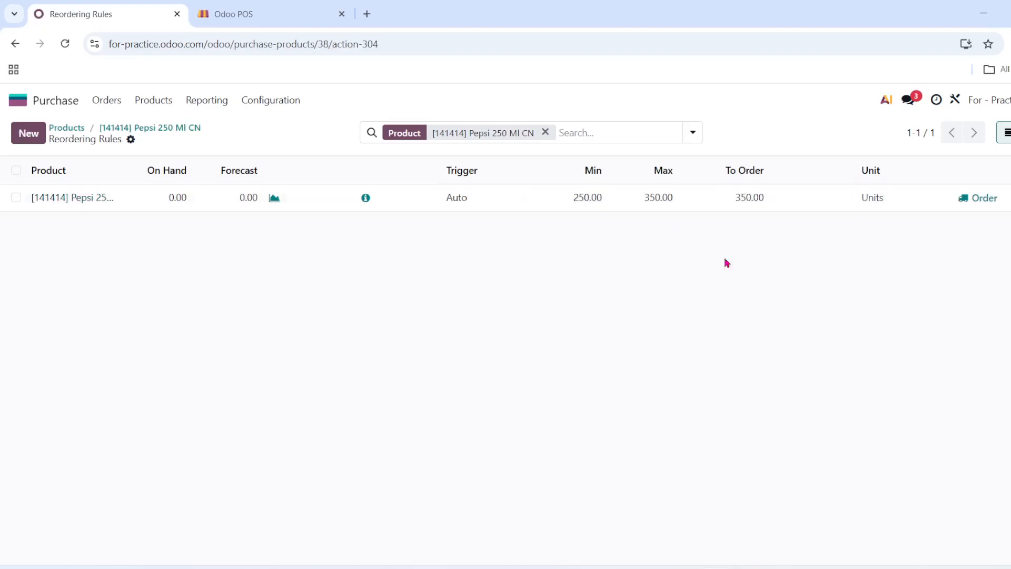
pyautogui.click(975, 205)
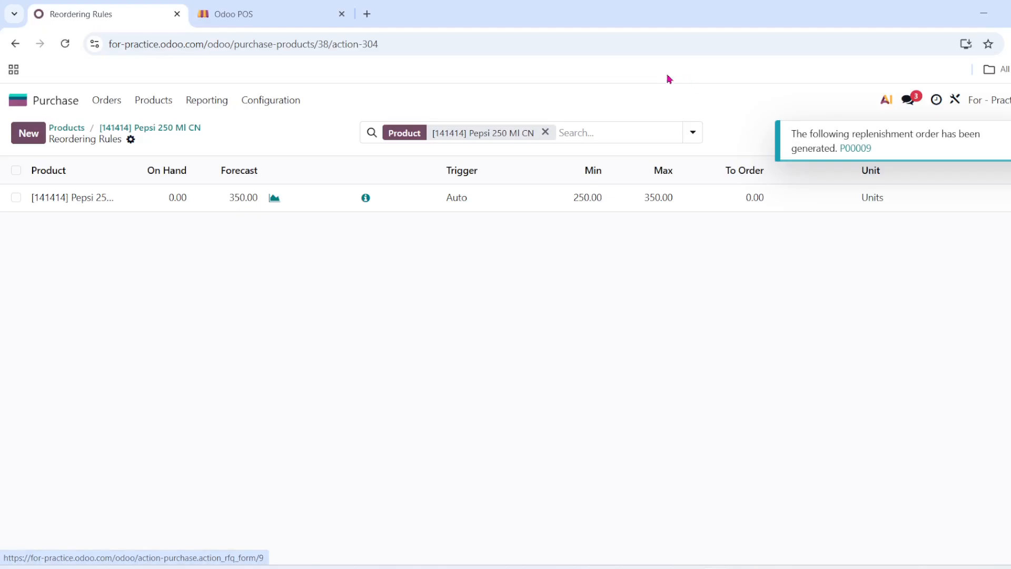
# - Return to the Pepsi product from the reordering rules, enable its Dropship route, and save the product
pyautogui.click(7, 45)
pyautogui.click(7, 46)
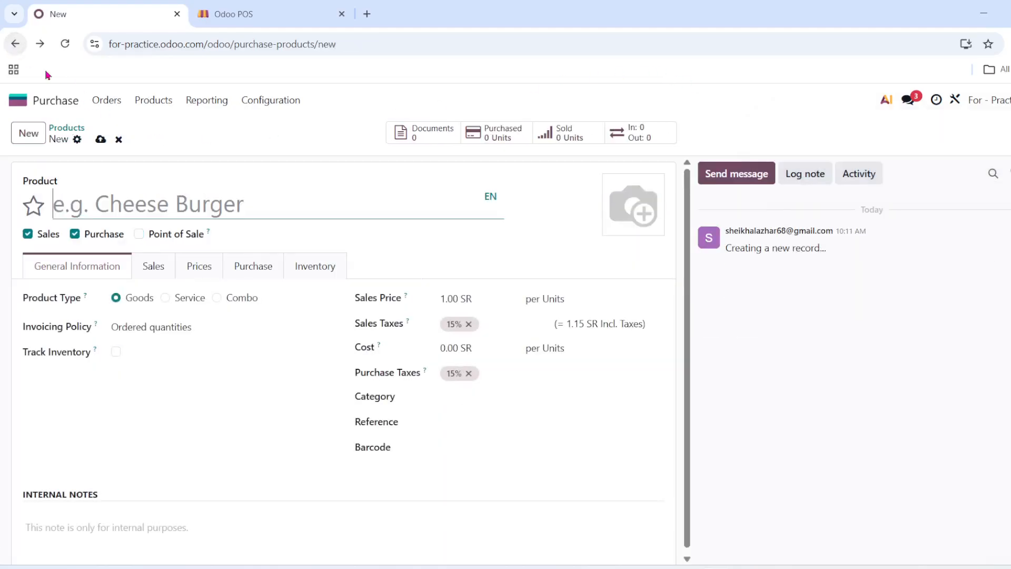
pyautogui.click(319, 268)
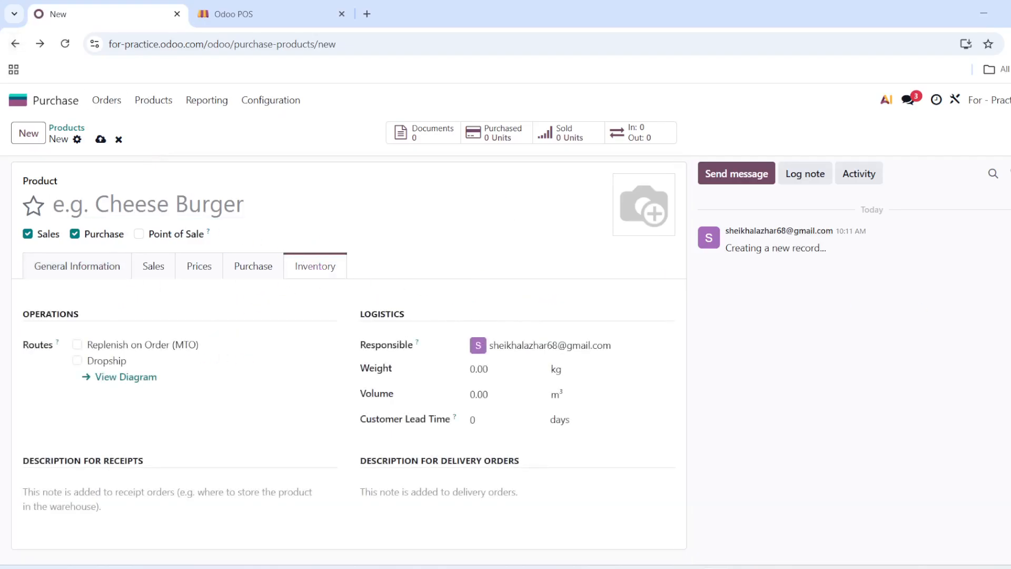
pyautogui.hscroll(5, 419, 307)
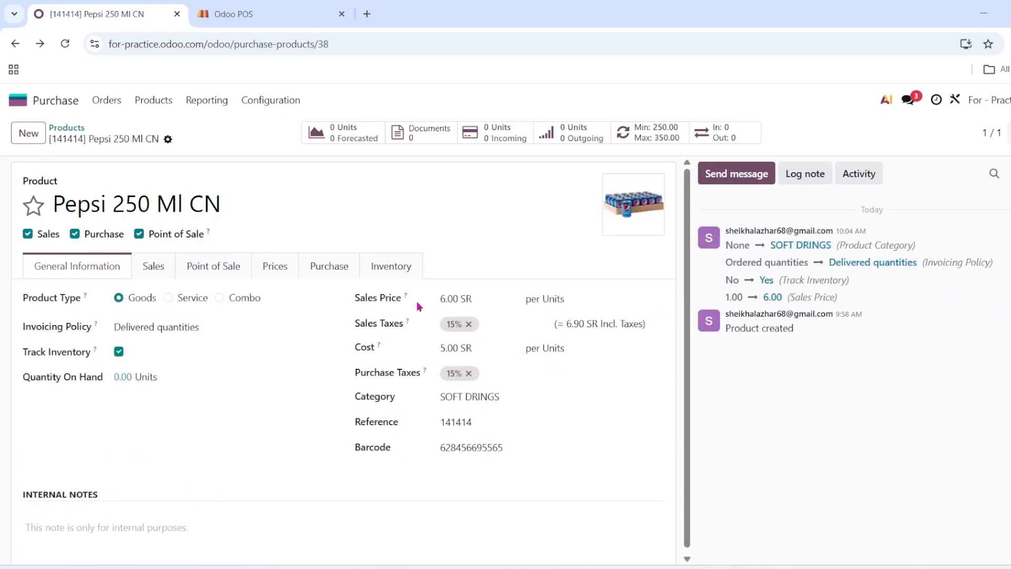
pyautogui.click(396, 271)
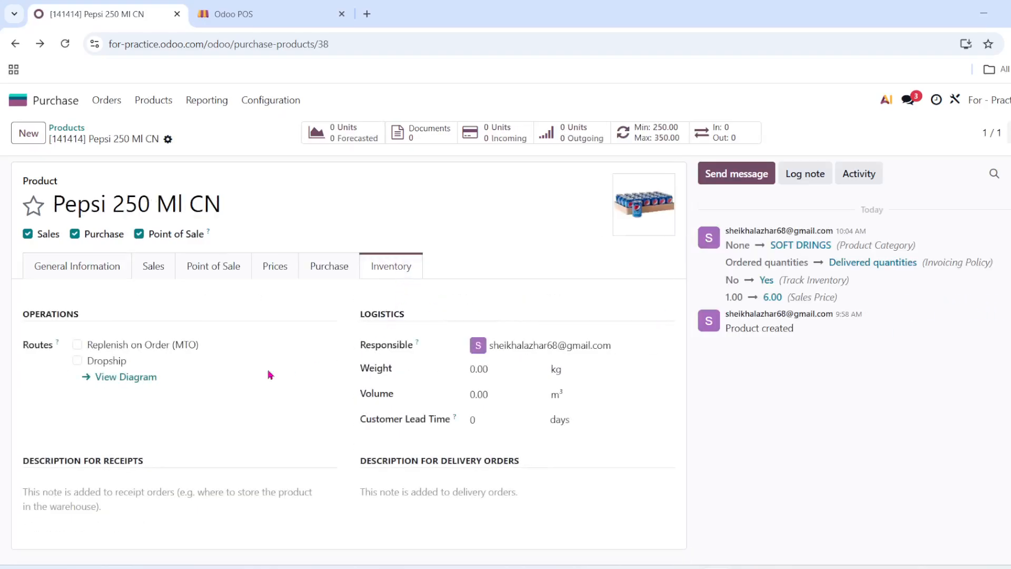
pyautogui.click(78, 363)
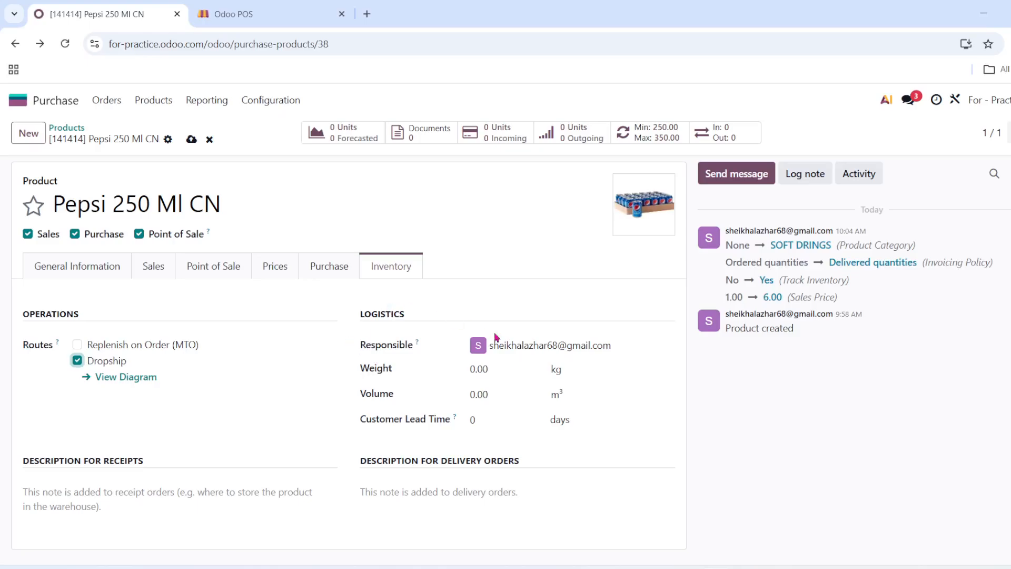
pyautogui.click(195, 145)
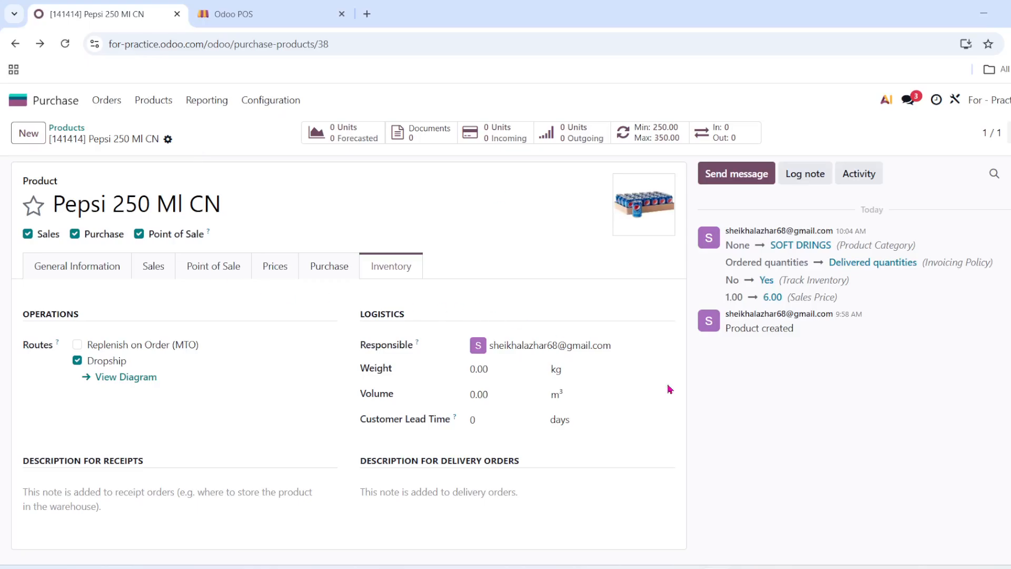
pyautogui.moveTo(747, 567)
pyautogui.click(746, 527)
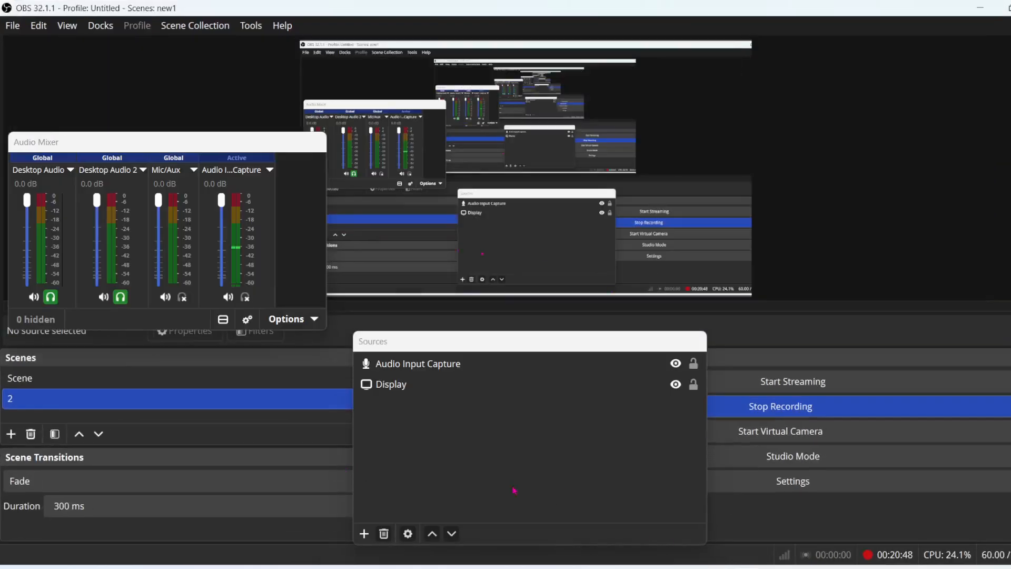